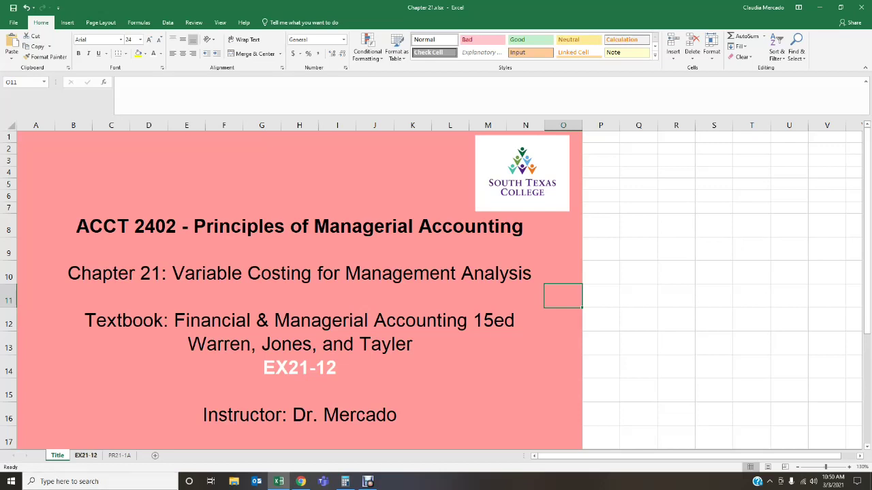
Go to the EX21-12 sheet and multiply 10,000 by 6,000 in Calculator for the Conquistador sales.
key("ctrl+Page_Down")
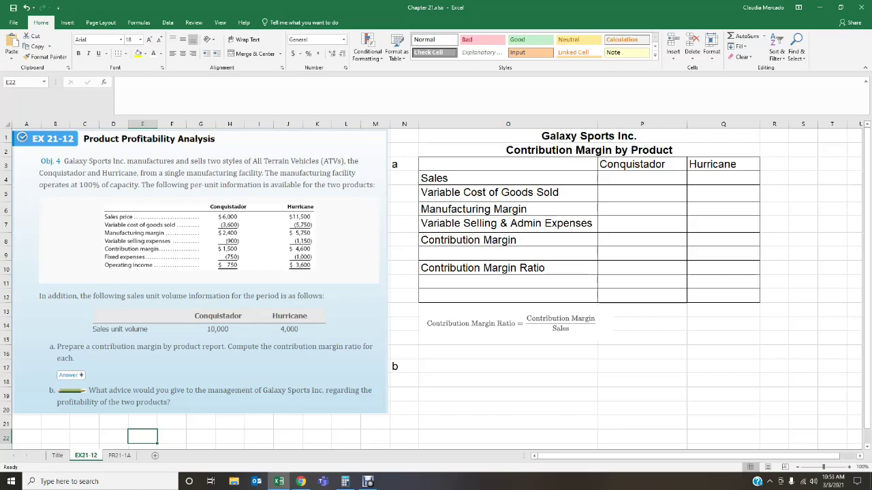
left_click(345, 481)
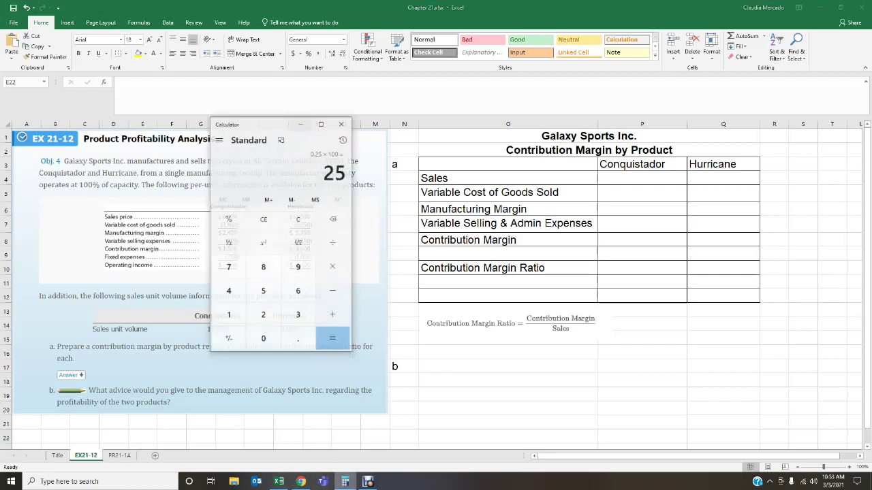
left_click_drag(228, 112, 491, 145)
left_click(561, 242)
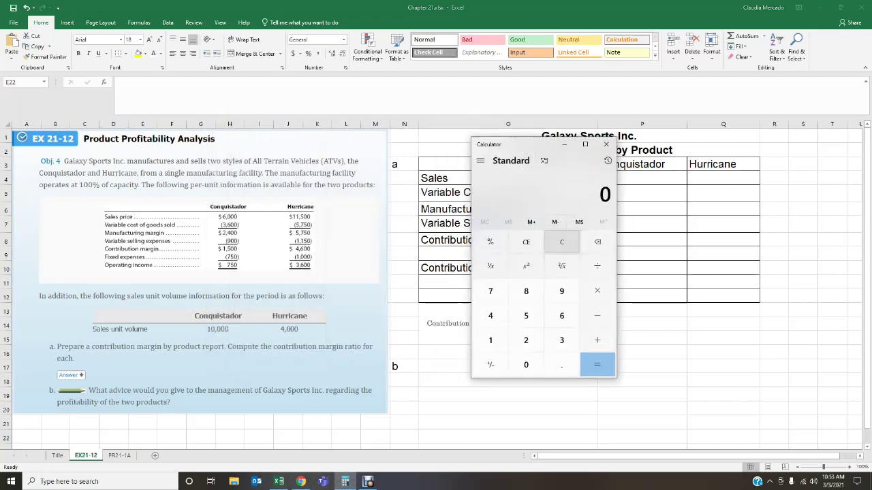
type("100000")
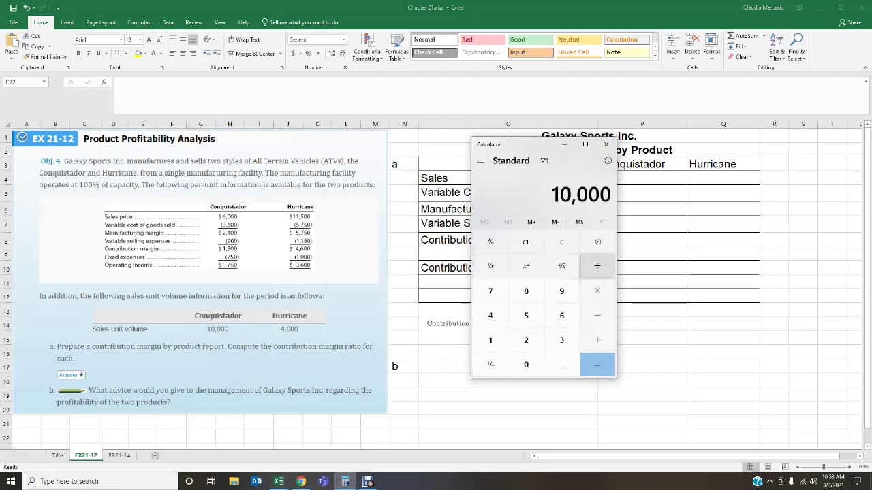
key("Return")
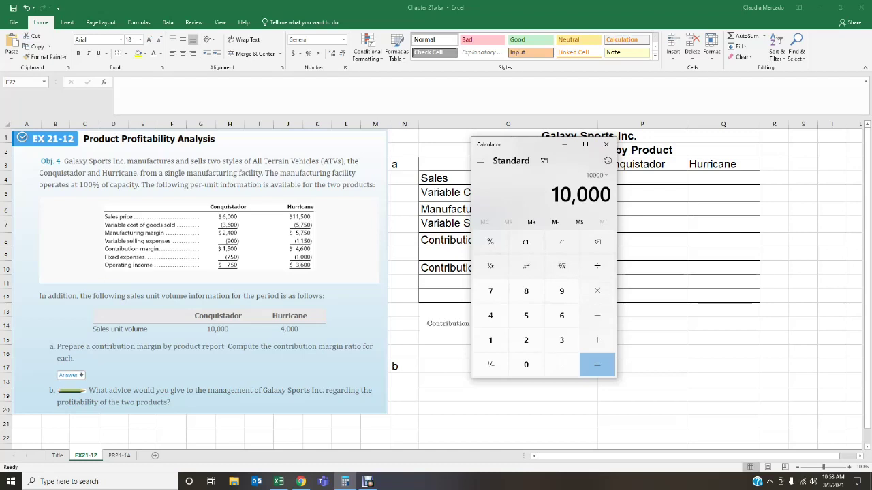
type("*6000")
key("Return")
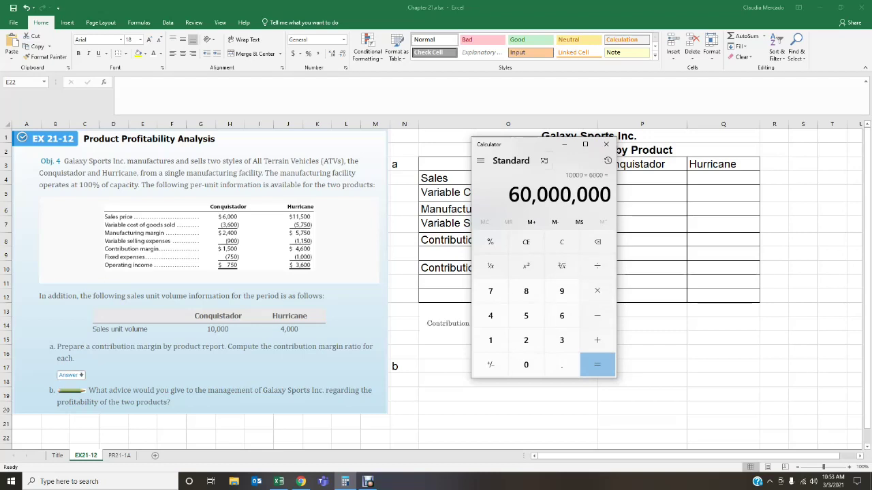
Return to Excel and enter 60,000,000 as the Conquistador's Sales in cell P4.
key("alt+Tab")
left_click(641, 178)
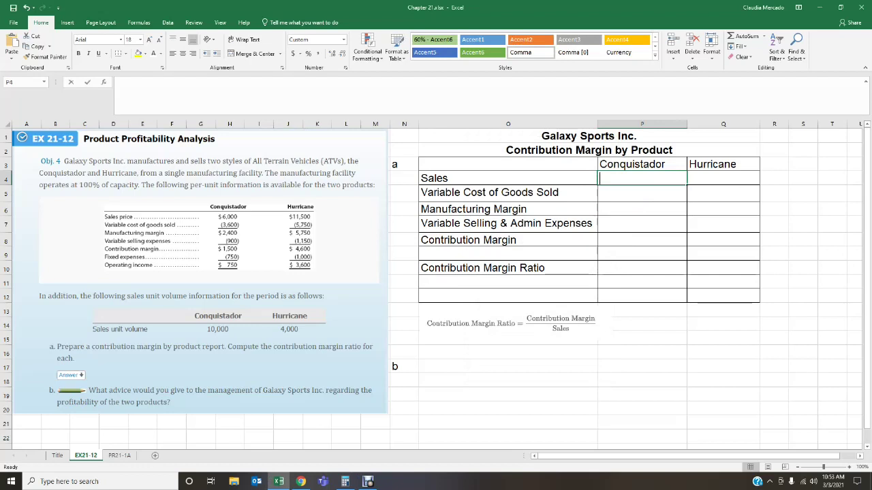
type("60,000,000")
key("Return")
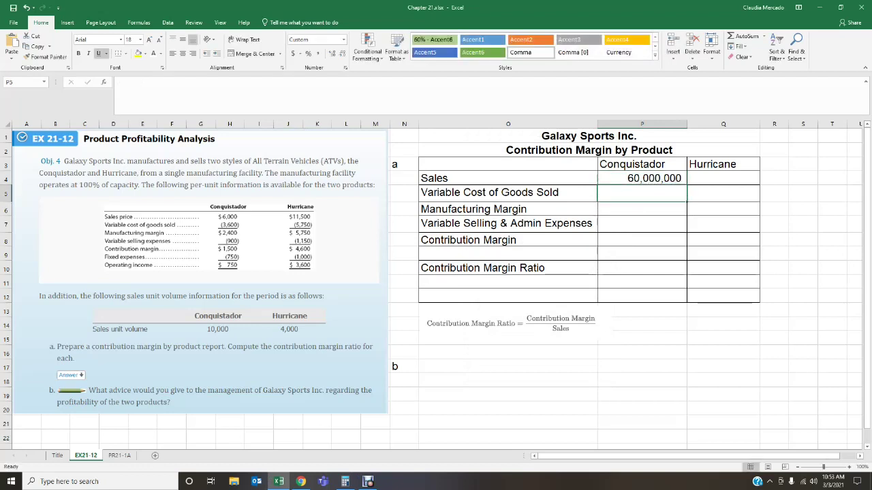
Select the Hurricane's Sales cell Q4 and multiply 4,000 by 11,500 in Calculator.
left_click(723, 178)
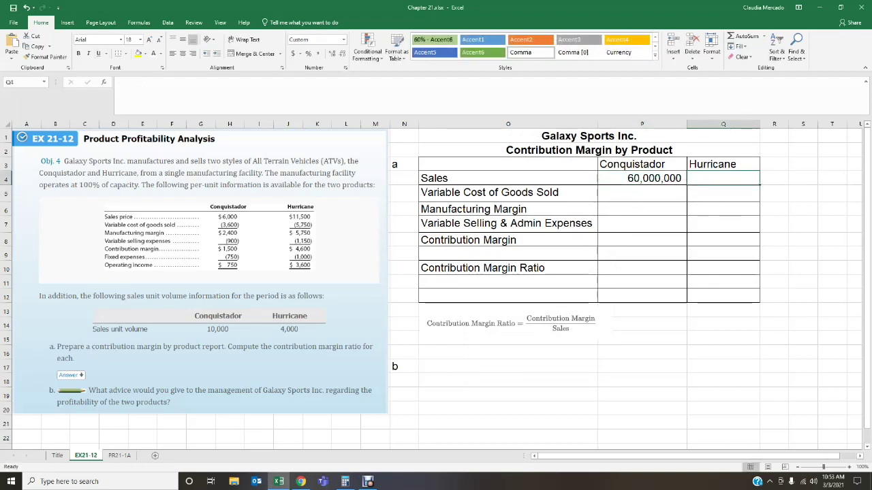
left_click(345, 481)
left_click(561, 242)
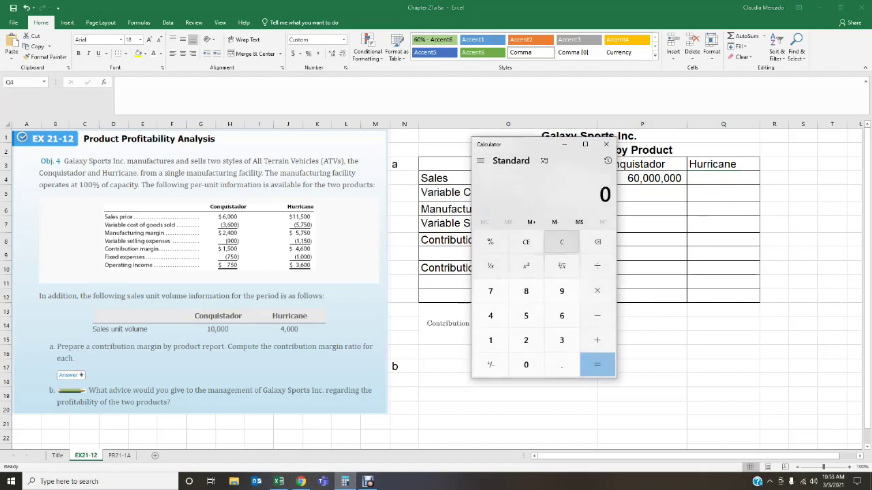
type("4000")
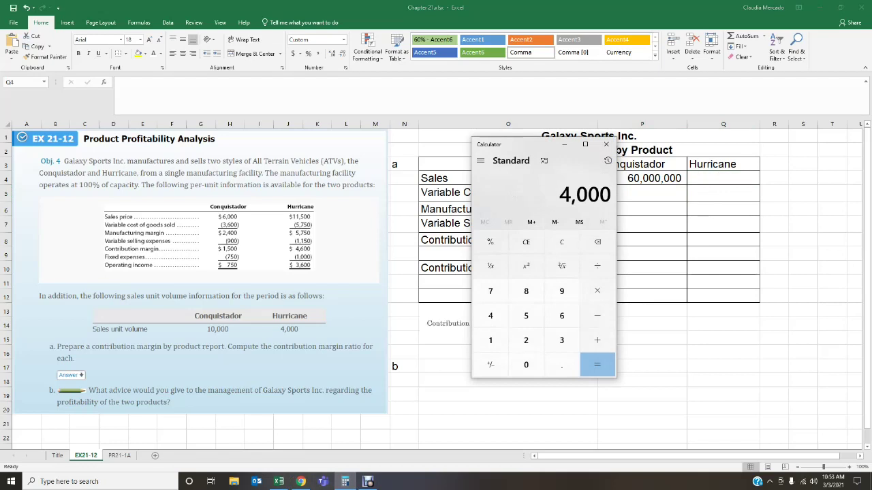
key("Return")
type("11500")
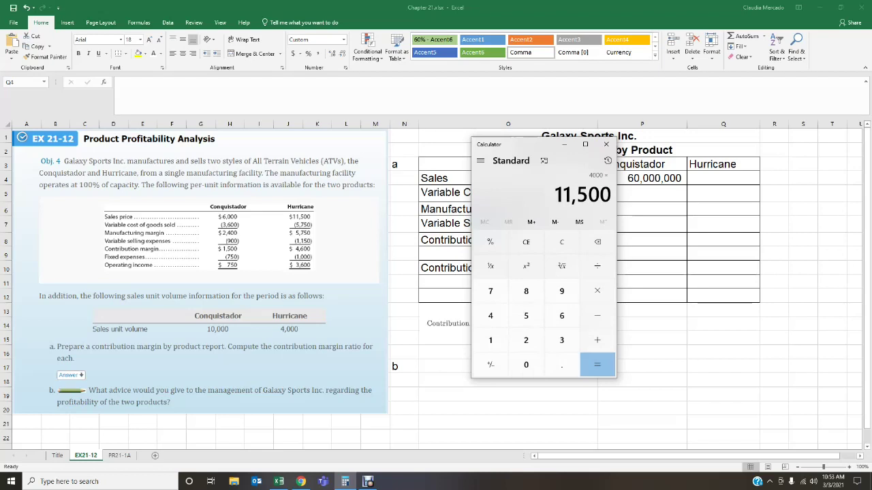
key("Return")
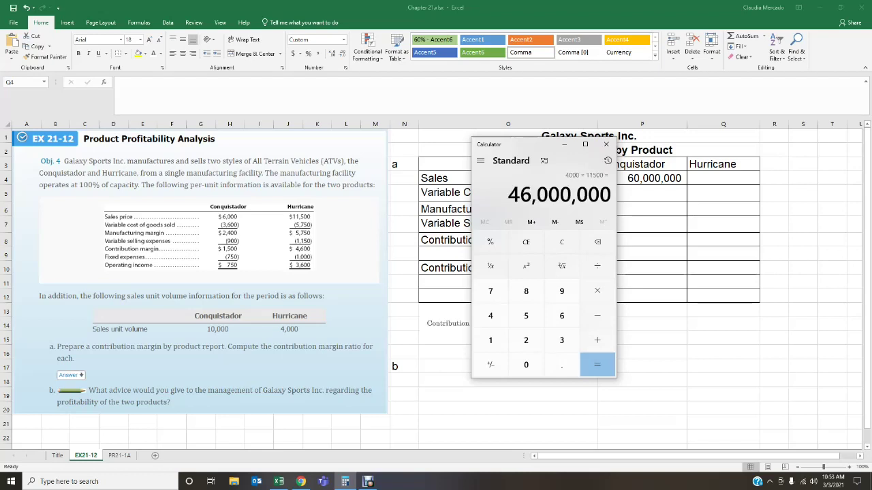
Return to Excel and enter 46000000 as the Hurricane's Sales in cell Q4.
key("alt+Tab")
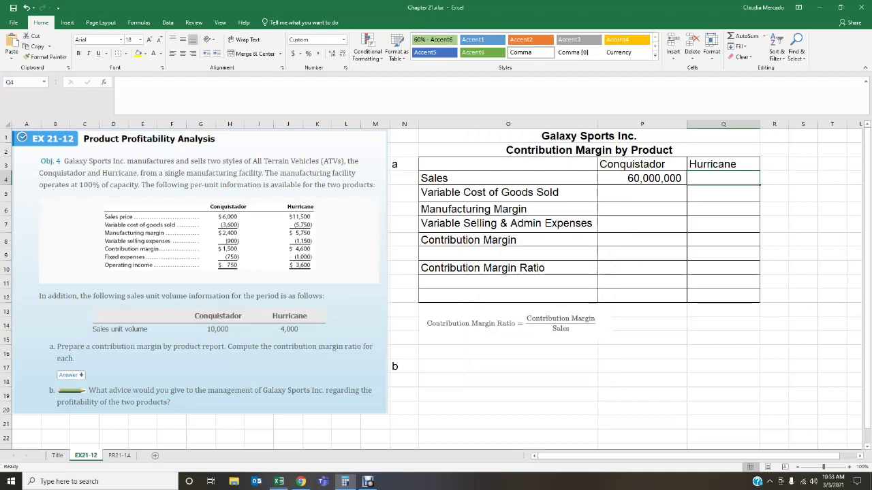
type("46000000")
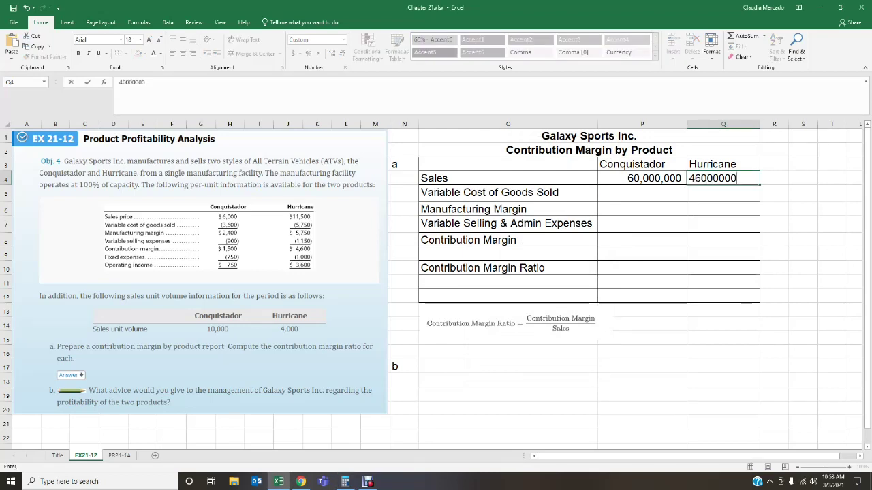
key("Return")
Select the Conquistador's Variable Cost of Goods Sold cell P5 and multiply -3,600 by 10,000 in Calculator.
left_click(642, 194)
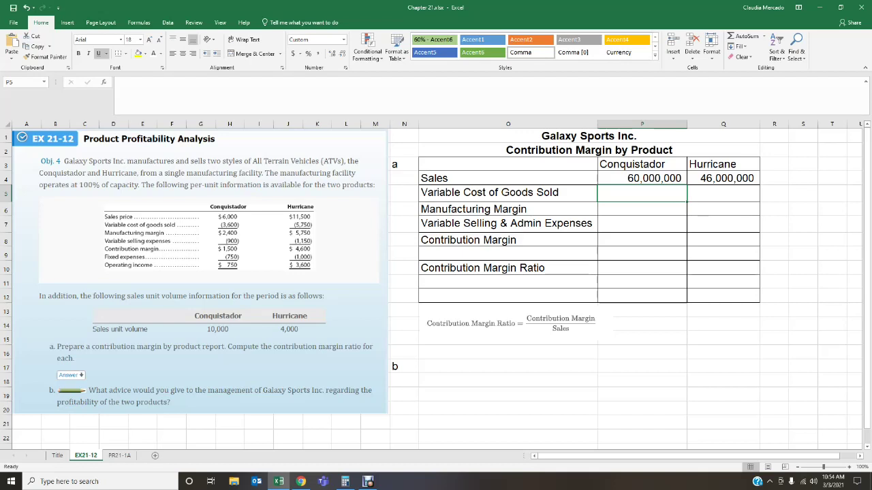
left_click(344, 482)
left_click(562, 241)
left_click_drag(521, 147, 595, 216)
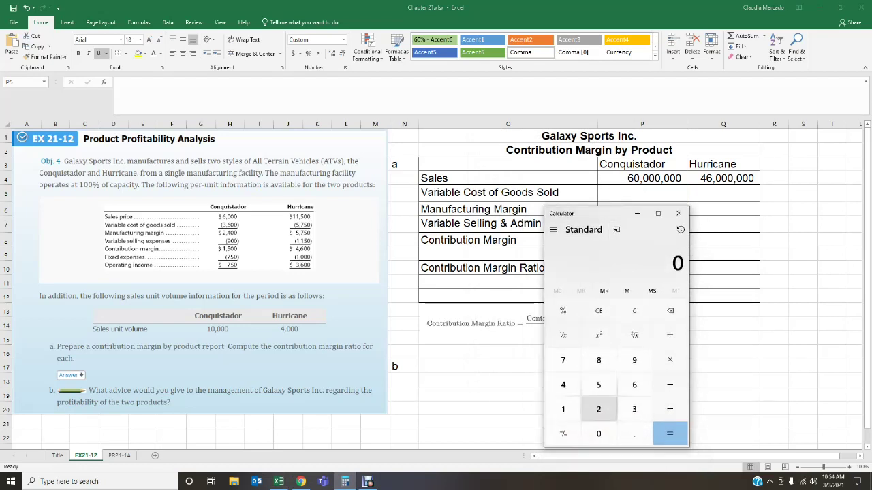
key("minus")
type("3600")
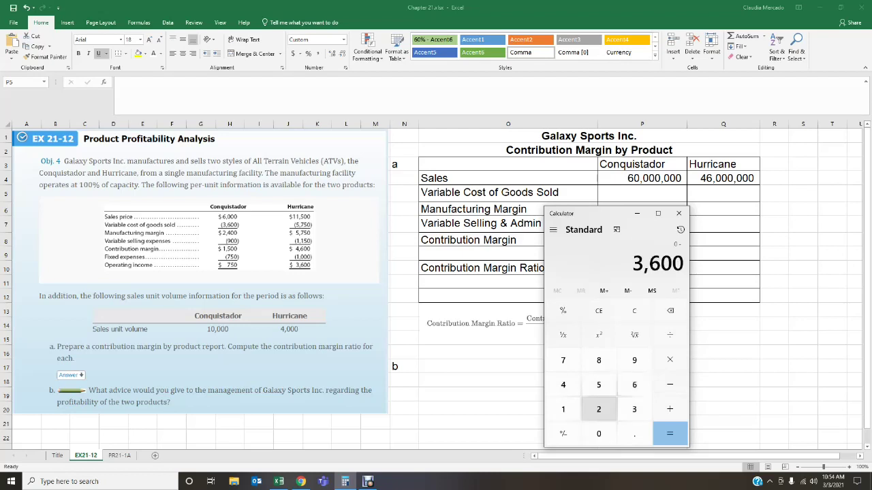
key("asterisk")
type("10000")
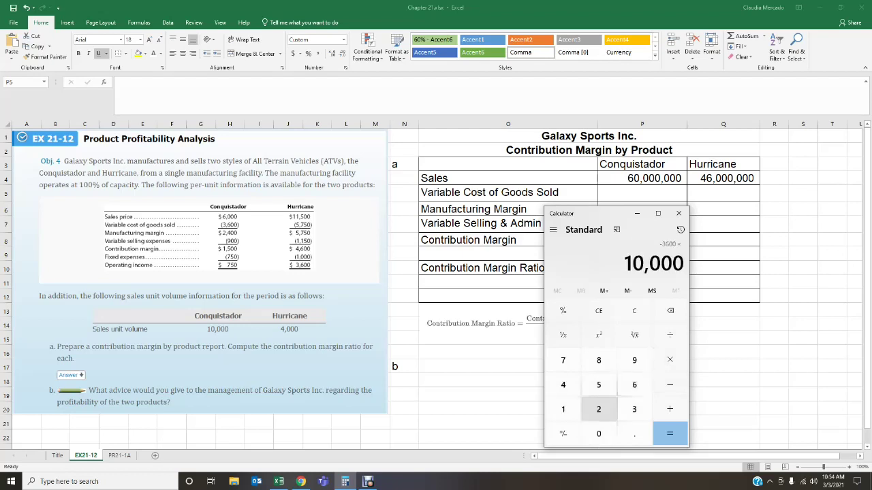
key("Return")
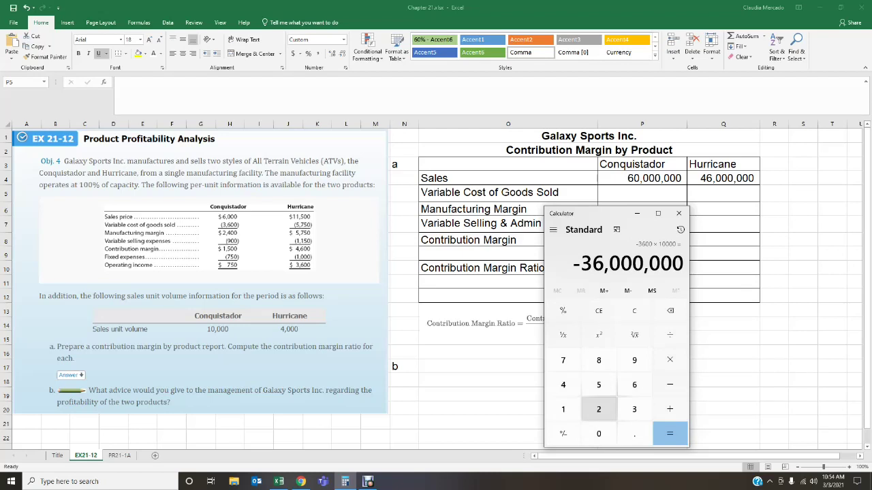
Return to Excel and enter -36000000 as the Conquistador's Variable Cost of Goods Sold.
key("alt+Tab")
type("-36000000")
key("Return")
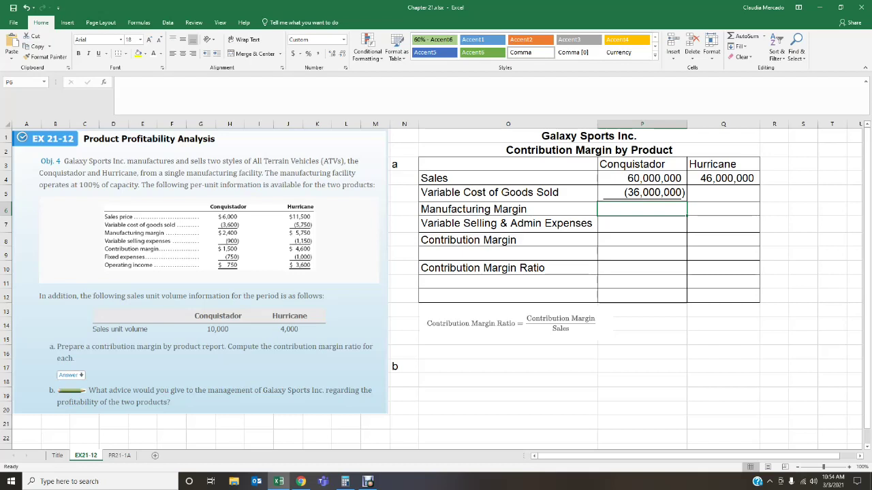
Select the Hurricane's Variable Cost of Goods Sold cell Q5 and multiply -5,750 by 4,000 in Calculator.
left_click(724, 193)
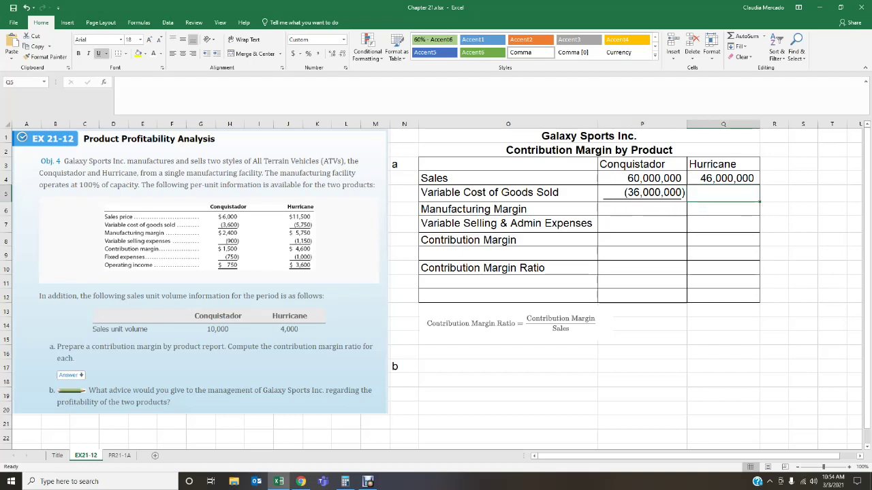
left_click(345, 482)
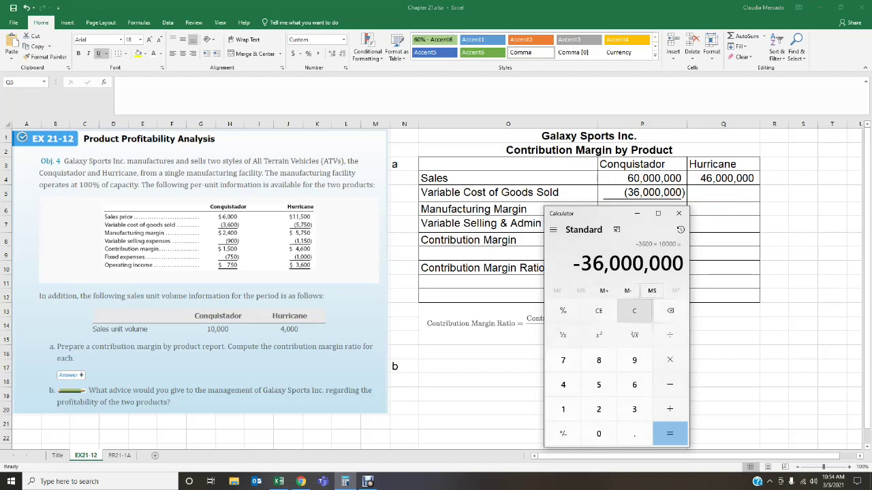
left_click(634, 310)
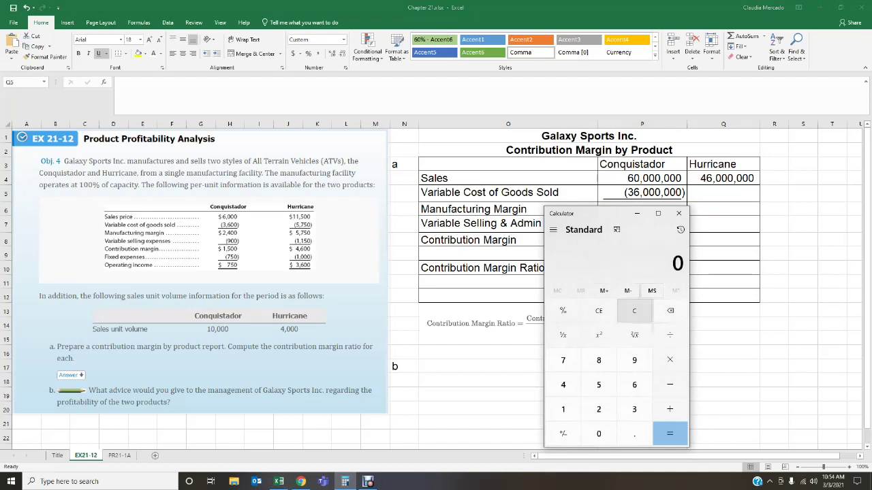
type("5750")
key("asterisk")
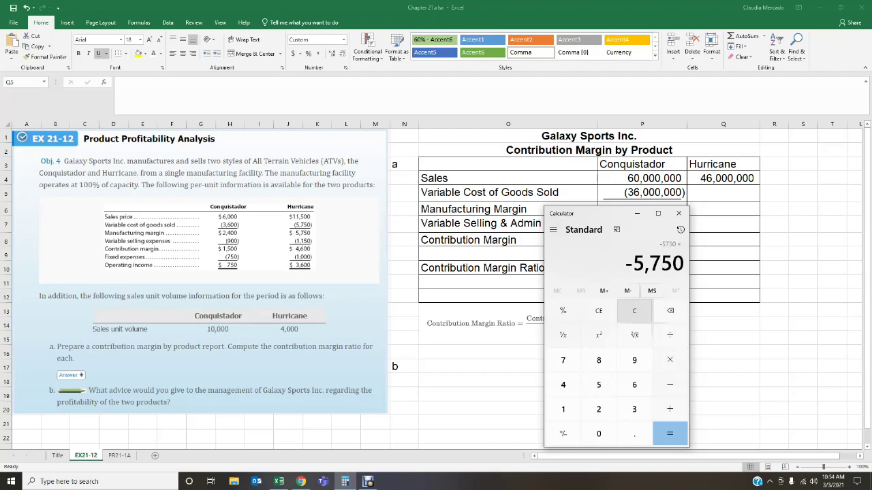
type("4000")
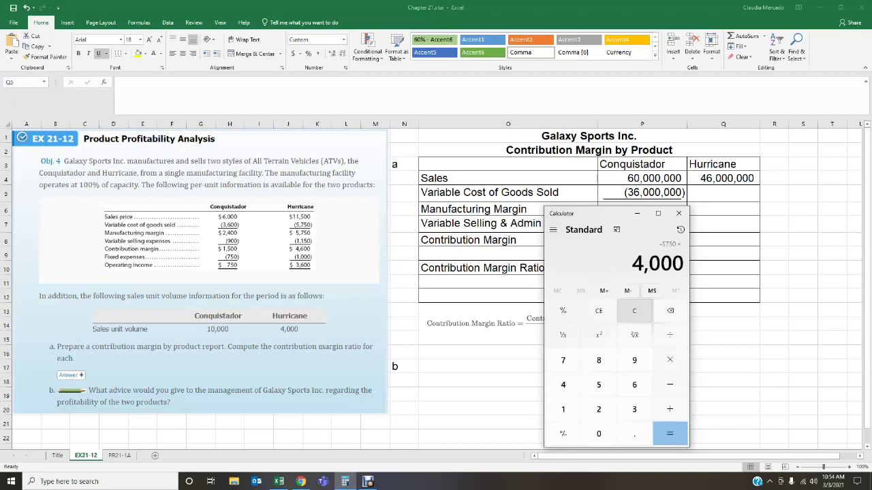
key("Return")
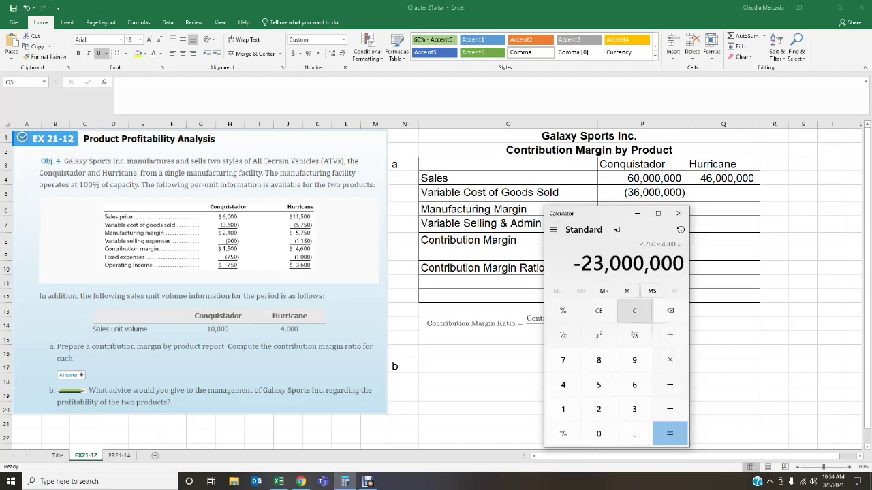
Minimize Calculator and enter -23000000 as the Hurricane's Variable Cost of Goods Sold in Excel.
left_click(637, 213)
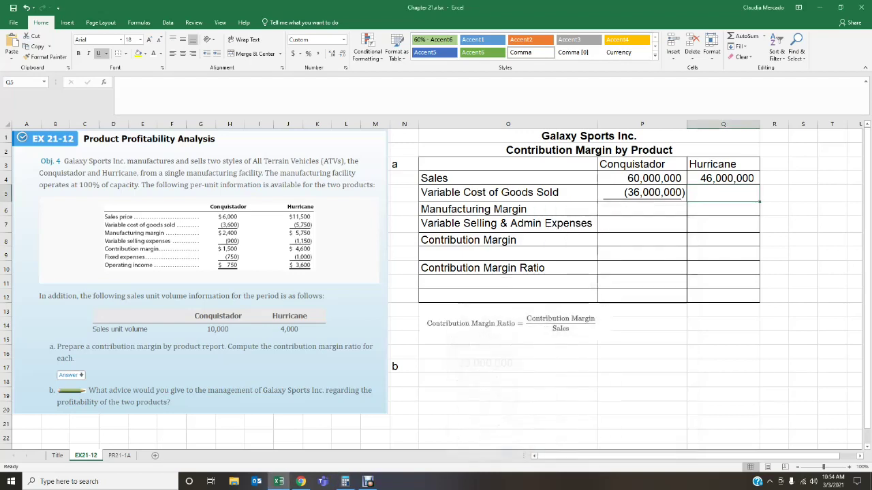
type("-23000000")
key("Return")
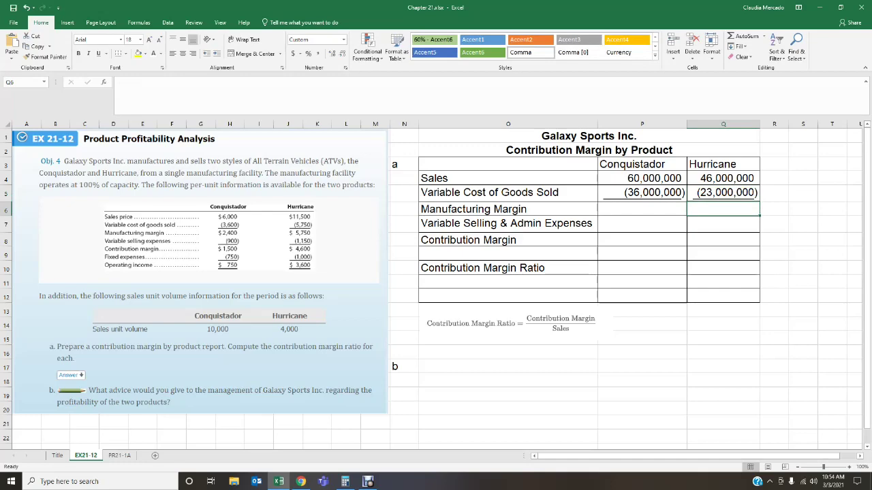
Draw a rectangle about 4.93" wide and 0.17" high over the Variable cost of goods sold row in the exercise picture.
left_click(67, 23)
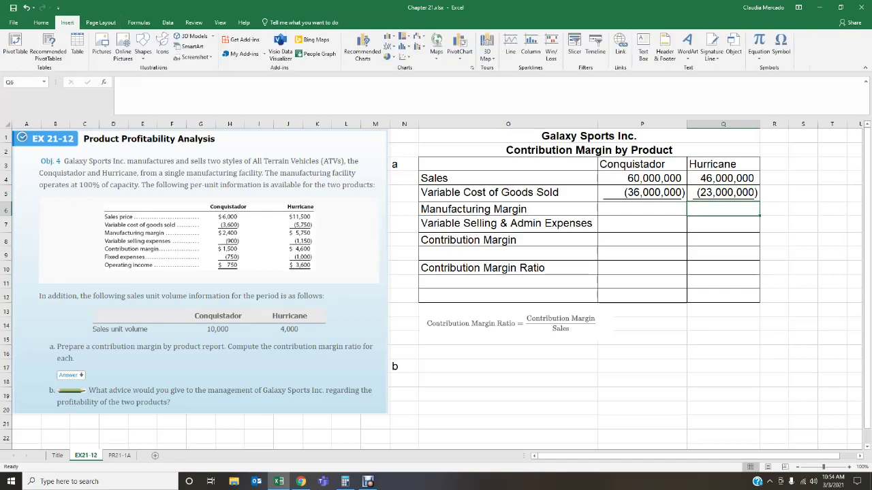
left_click(142, 49)
left_click(158, 77)
left_click_drag(101, 220, 315, 229)
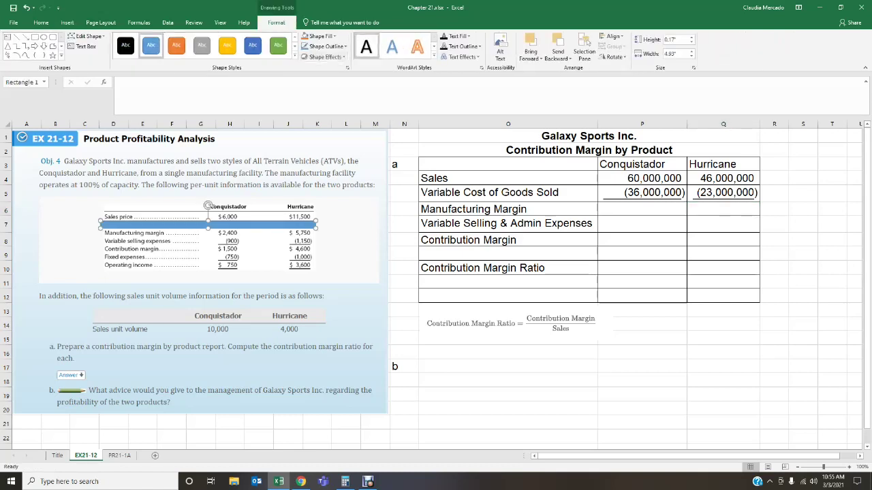
Format the rectangle with no fill and a red 1½ pt outline, then deselect it.
left_click(320, 36)
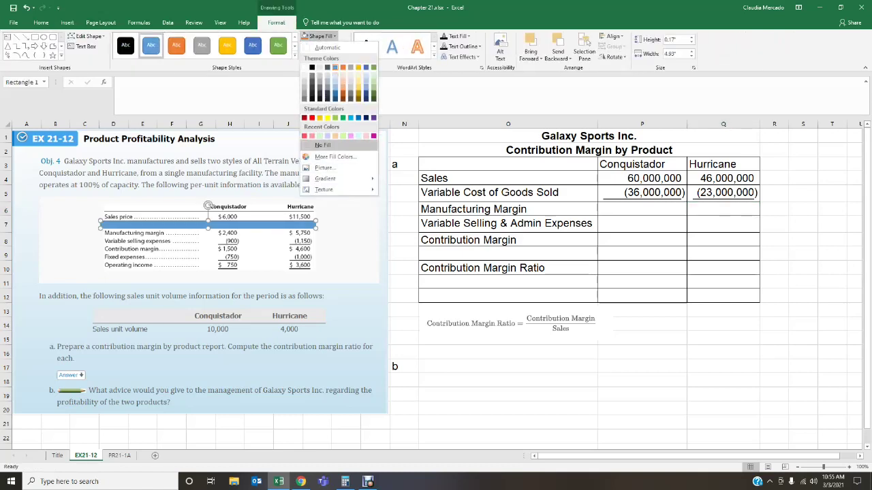
left_click(322, 146)
left_click(326, 46)
mouse_move(341, 178)
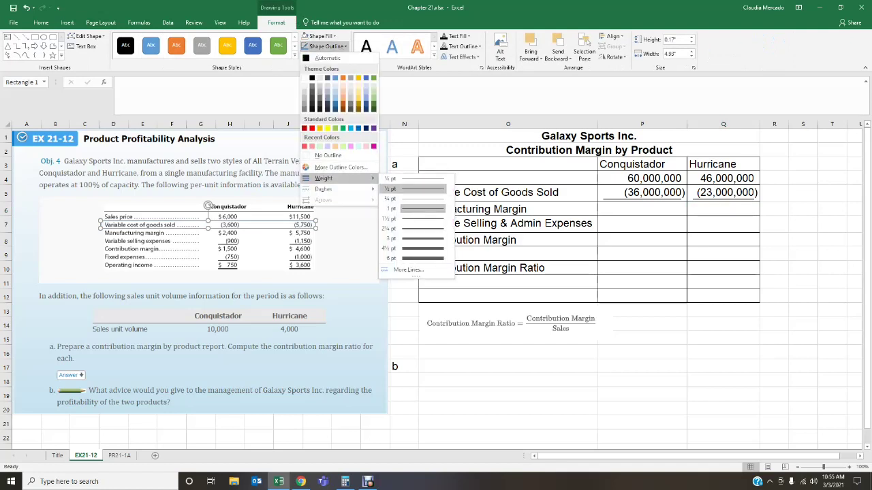
left_click(408, 218)
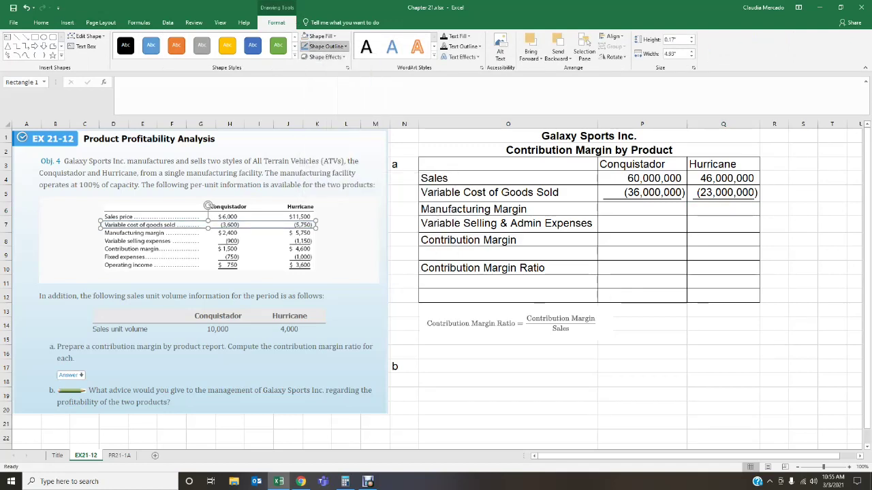
left_click(326, 46)
left_click(311, 128)
left_click(507, 394)
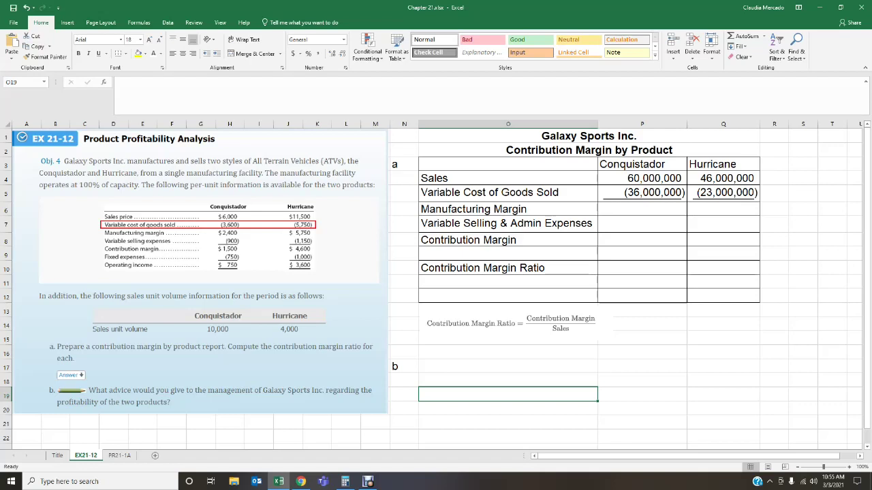
Calculate the Conquistador's Manufacturing Margin in P6 with the formula =P4+P5.
left_click(641, 209)
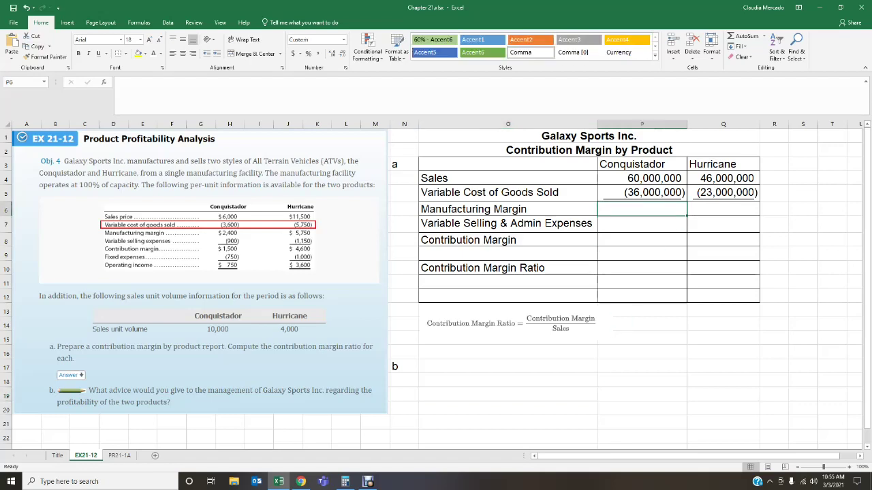
type("=")
left_click(642, 178)
type("+")
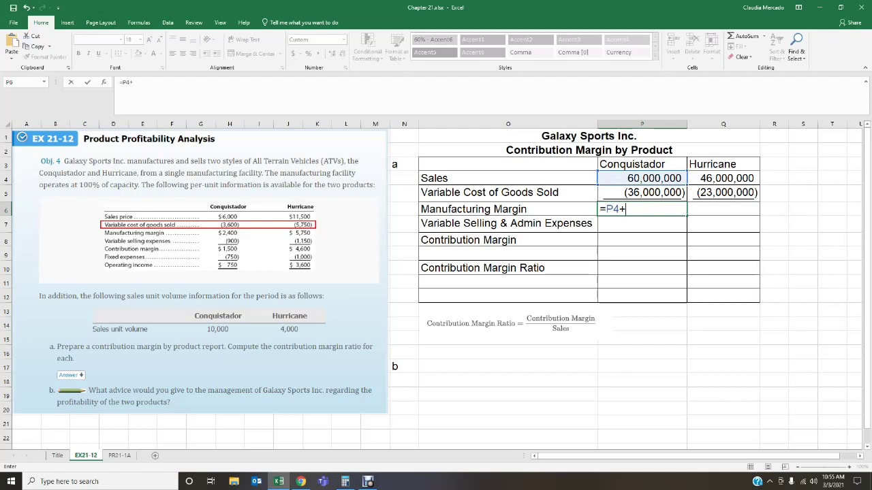
left_click(642, 192)
key("Return")
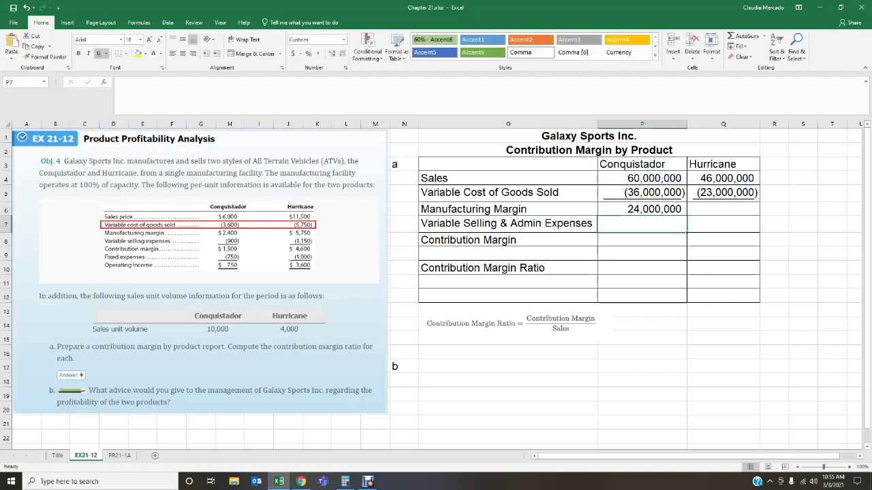
Fill the Manufacturing Margin formula from P6 into the Hurricane cell Q6 and deselect it.
left_click(642, 209)
left_click_drag(686, 216, 723, 211)
left_click(803, 268)
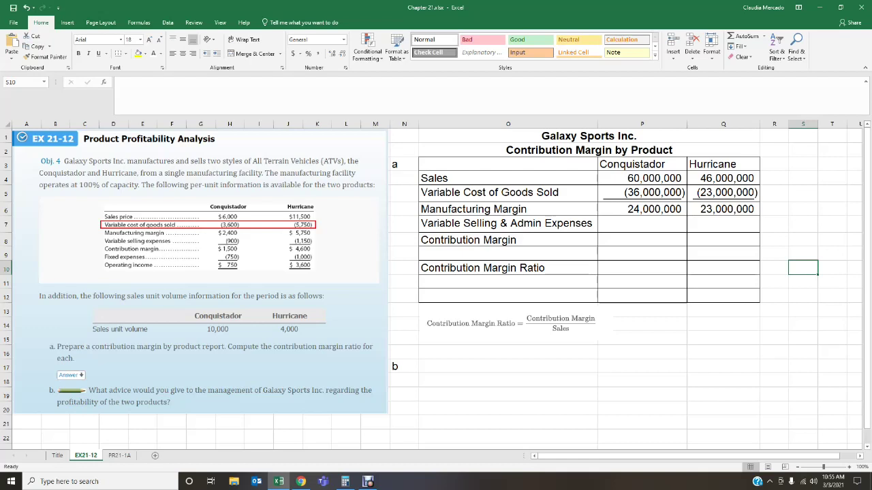
Draw a rectangle about 5.05" wide and 0.2" high over the Variable selling expenses row, with no fill and a red outline.
left_click(641, 224)
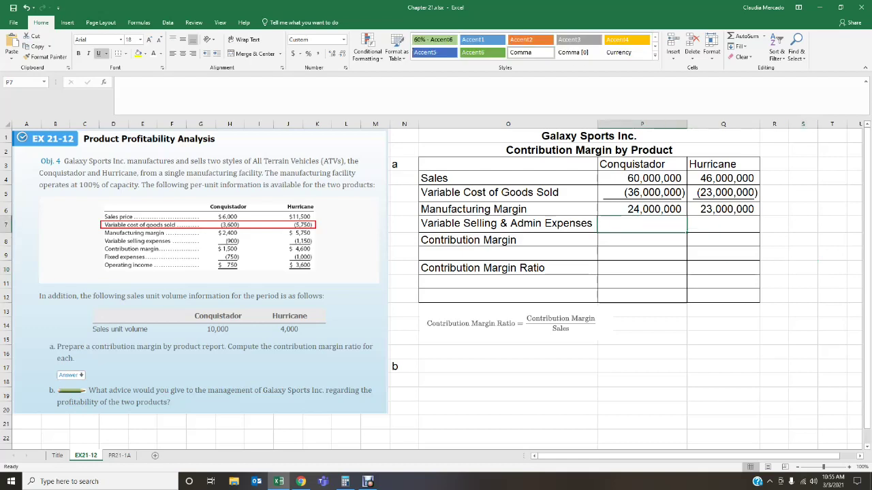
left_click(66, 23)
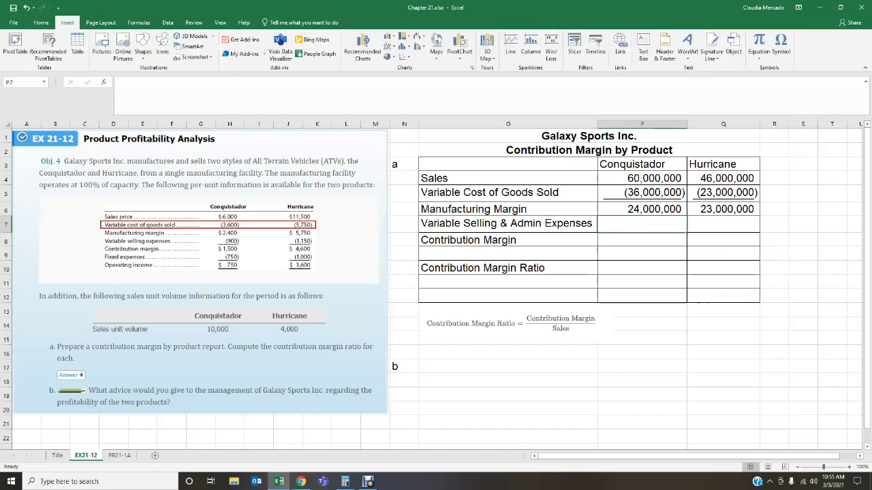
left_click(143, 49)
left_click(167, 77)
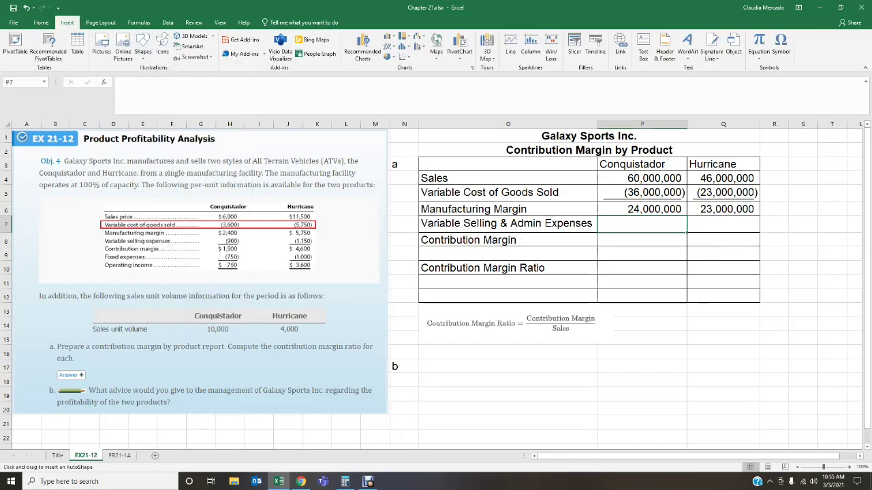
mouse_move(98, 236)
left_mouse_down()
mouse_move(120, 245)
mouse_move(317, 245)
left_mouse_up()
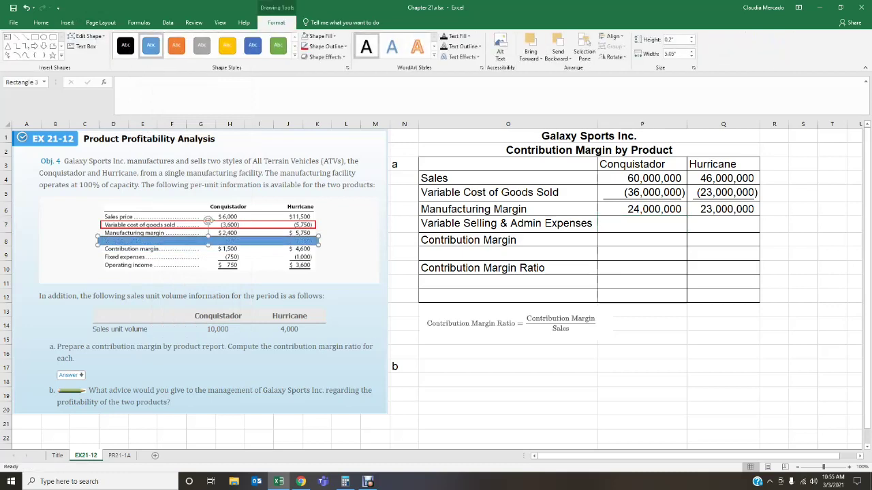
left_click(304, 36)
left_click(341, 307)
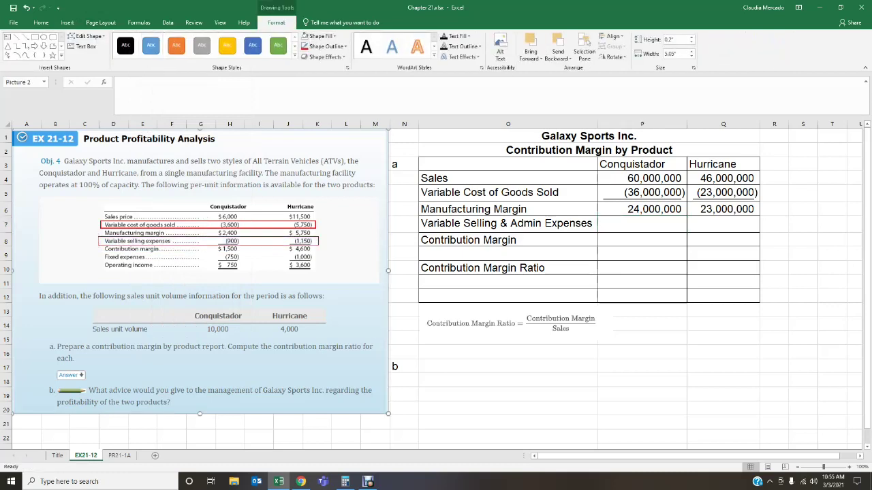
Switch to Calculator, clear it and multiply -900 by 10,000 for the Conquistador's variable selling expenses.
left_click(368, 481)
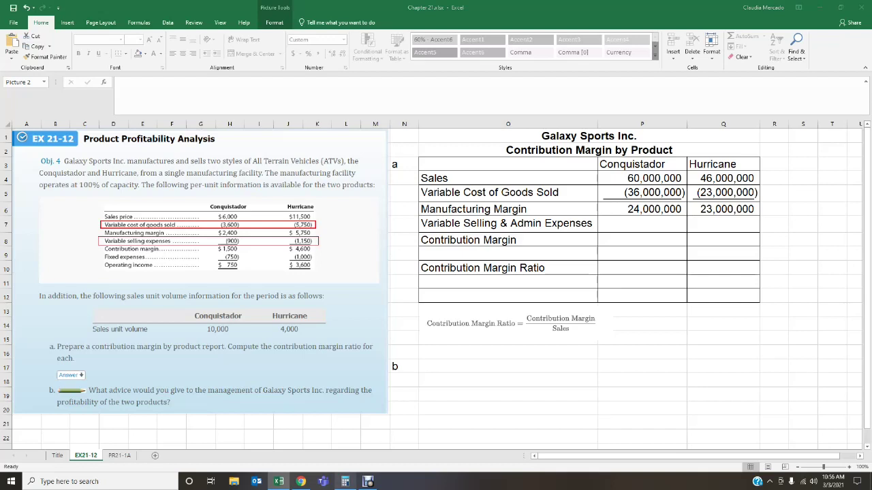
left_click(634, 311)
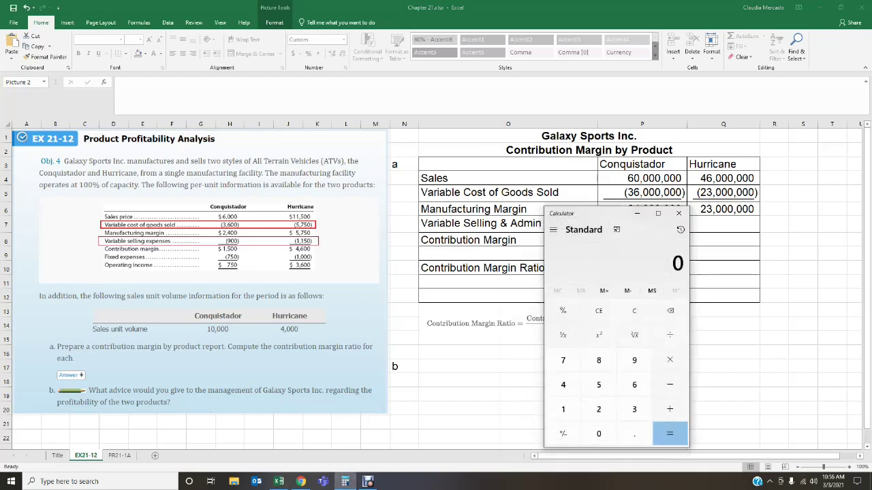
type("-900")
key("asterisk")
type("100000")
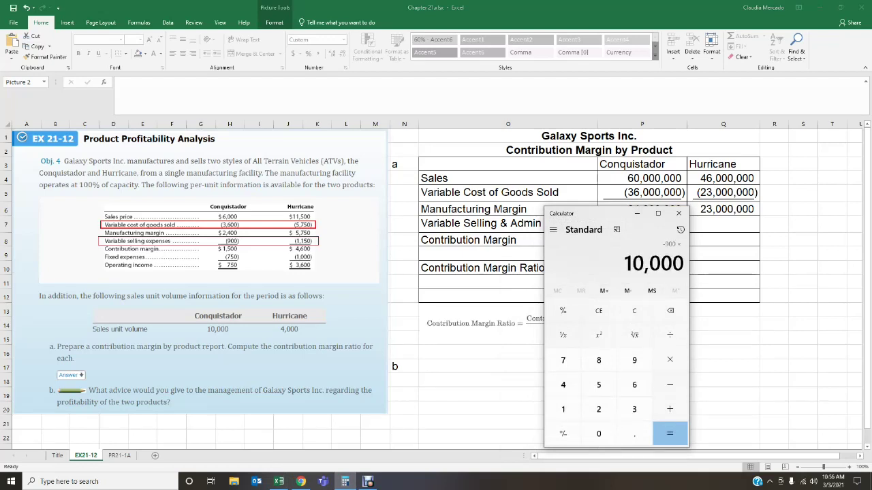
key("BackSpace")
key("Return")
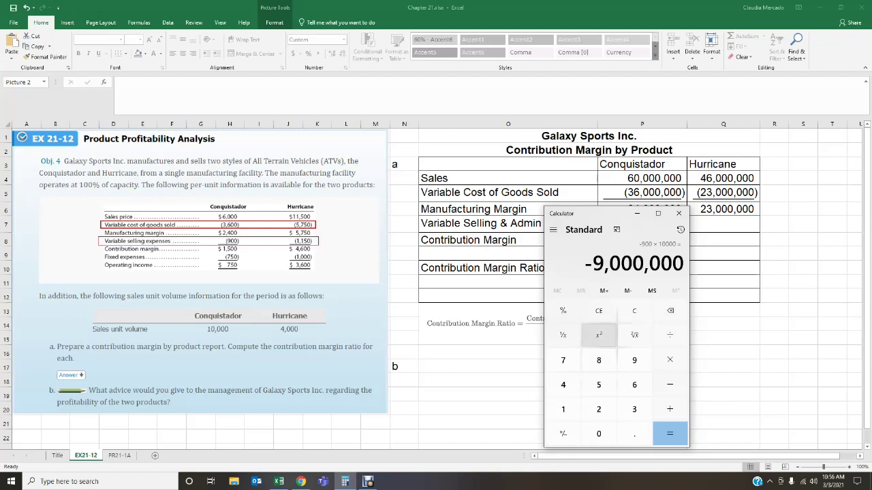
Minimize Calculator and enter -9000000 as the Conquistador's Variable Selling & Admin Expenses in P7 in Excel.
left_click(637, 213)
left_click(640, 223)
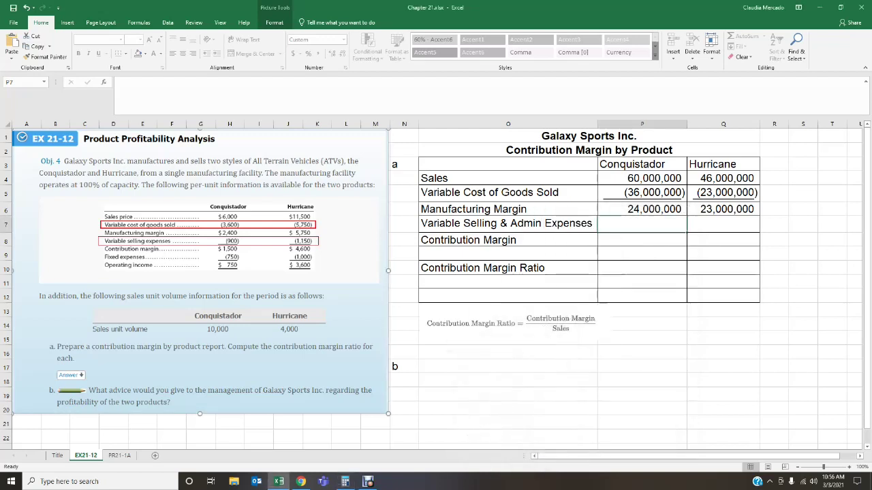
type("-9")
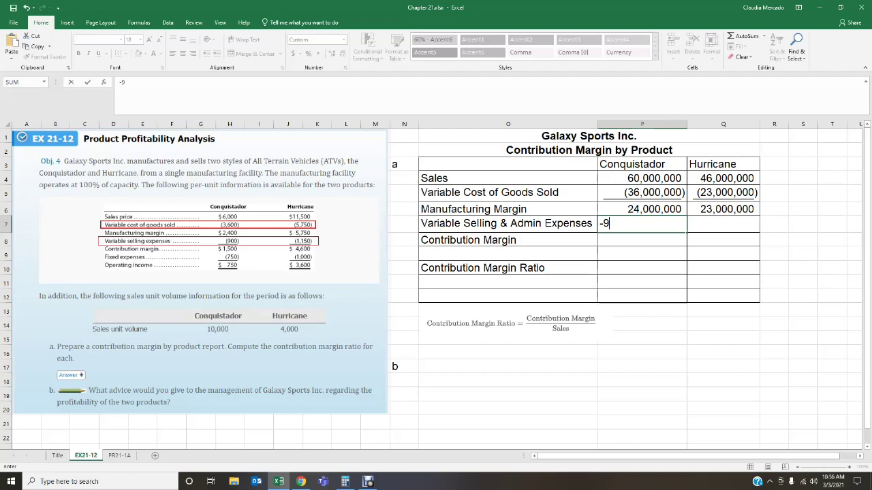
type("000000")
key("Return")
Select the Hurricane's Variable Selling & Admin Expenses cell Q7 and multiply -1,150 by 4,000 in Calculator.
left_click(723, 224)
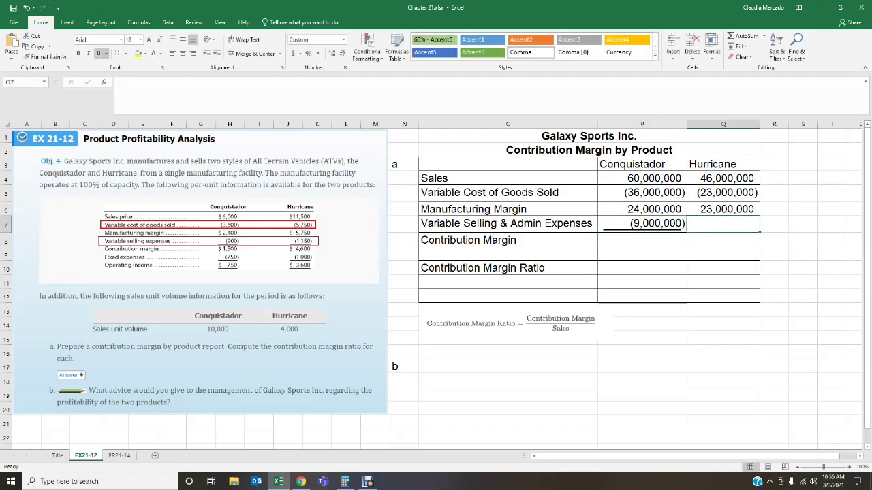
left_click(345, 481)
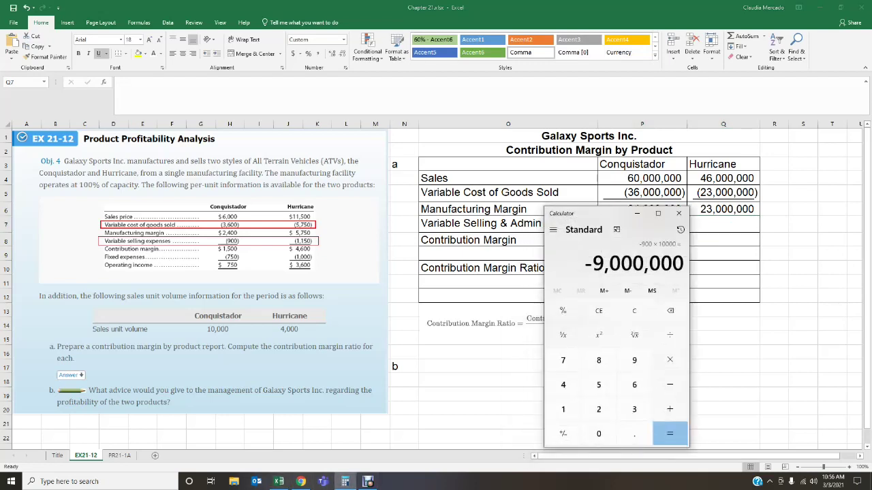
left_click(634, 311)
type("-1150")
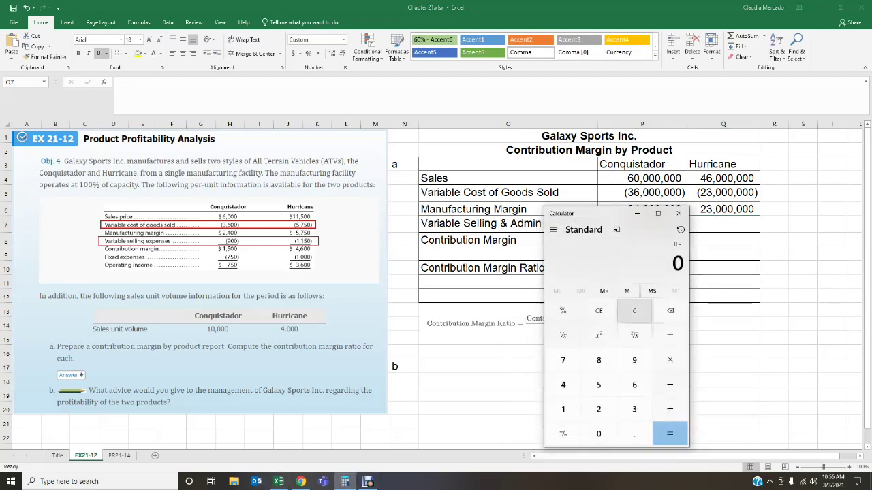
key("asterisk")
type("4000")
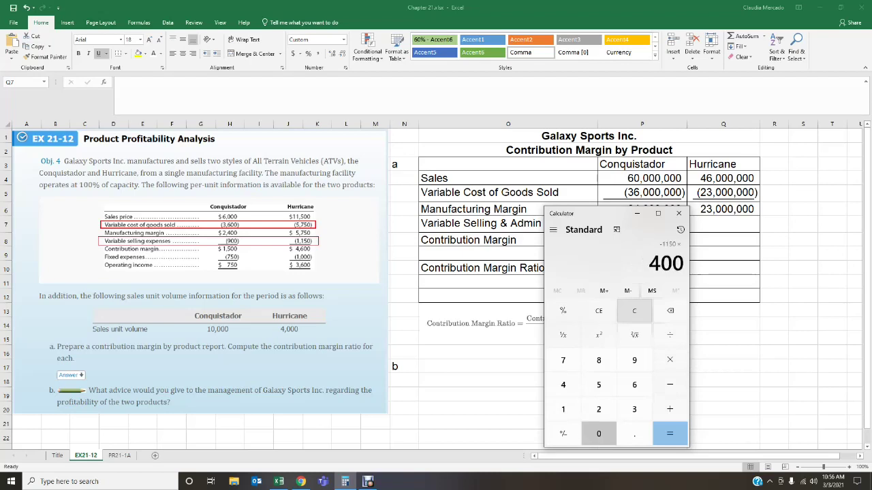
key("Return")
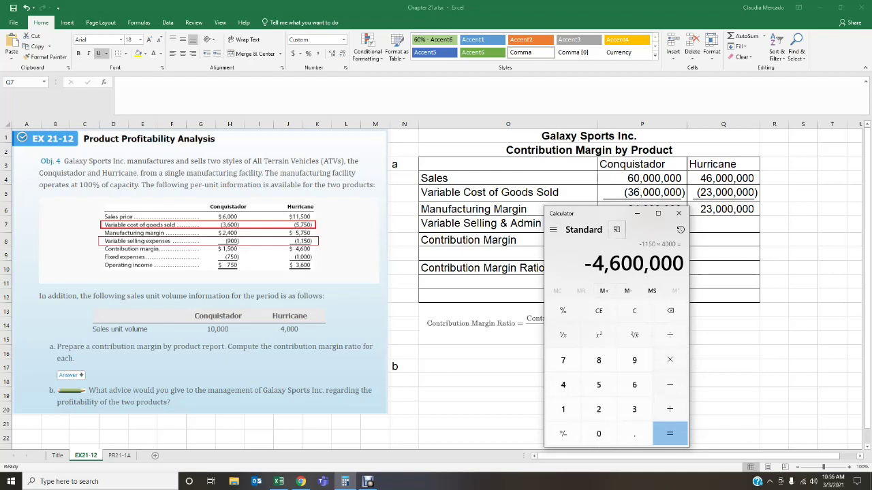
Minimize Calculator and enter -4600000 as the Hurricane's Variable Selling & Admin Expenses in Excel.
left_click(637, 214)
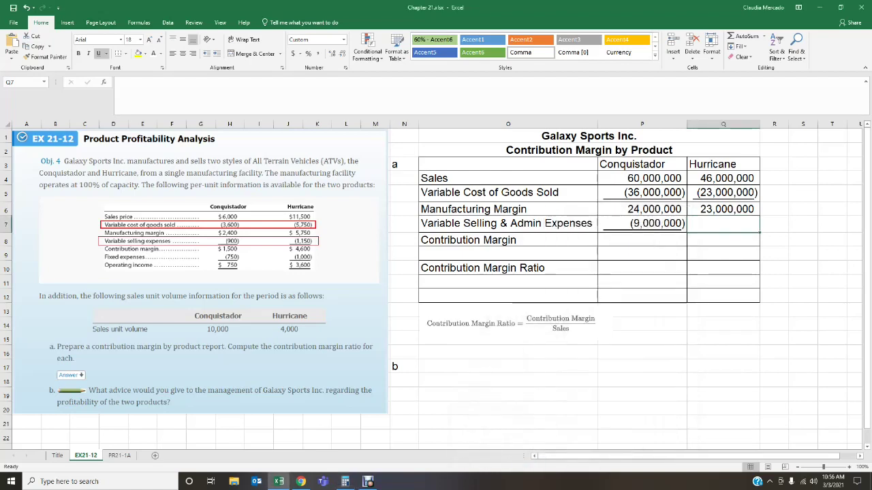
type("-4600")
type("000")
key("Return")
key("Down")
key("Down")
key("Down")
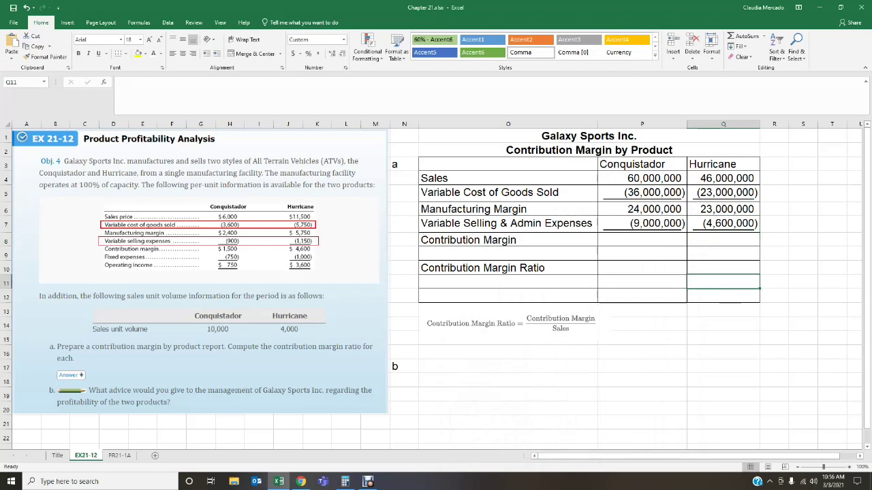
Calculate the Conquistador's Contribution Margin in P8 with the formula =P6+P7.
key("Up")
key("Up")
key("Up")
key("Left")
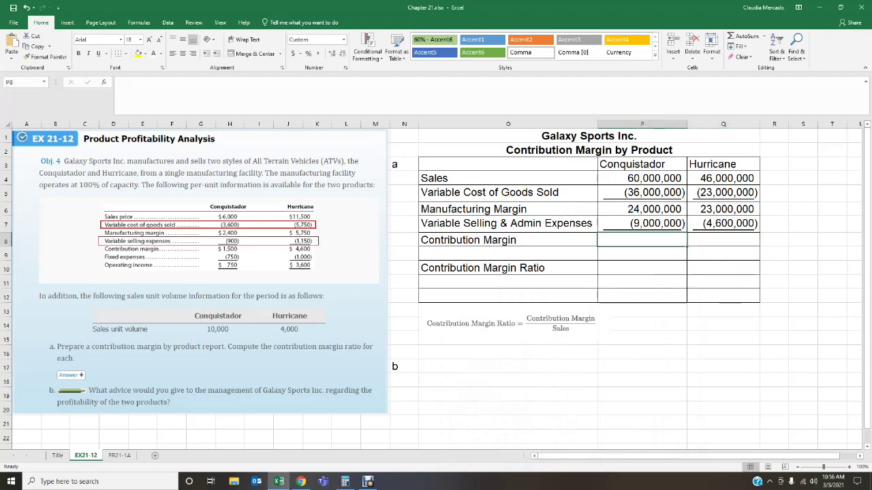
type("=")
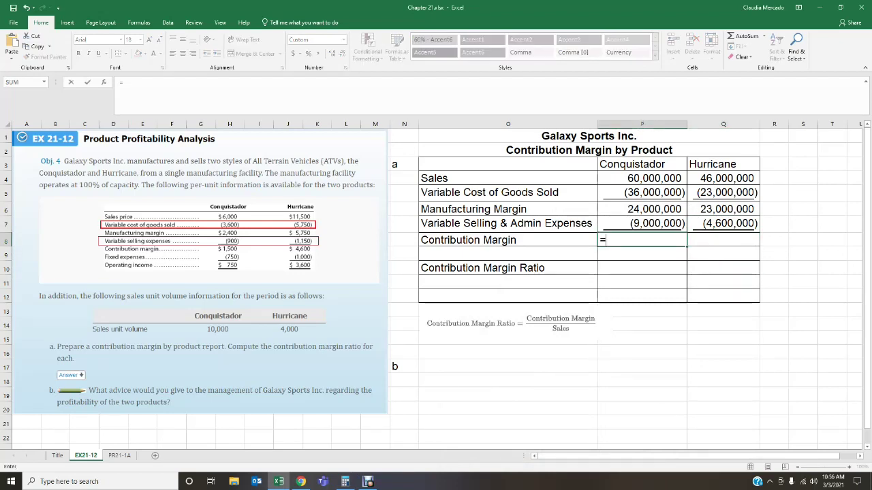
left_click(642, 209)
type("+")
left_click(641, 224)
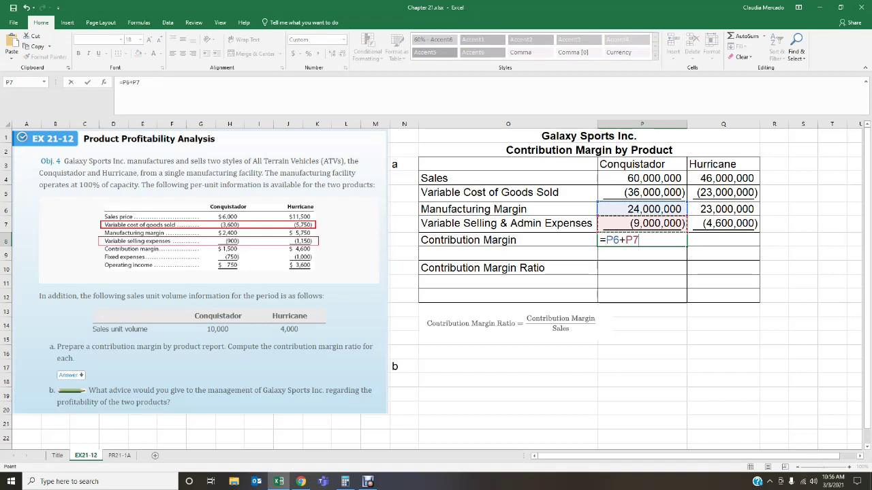
key("ctrl+Return")
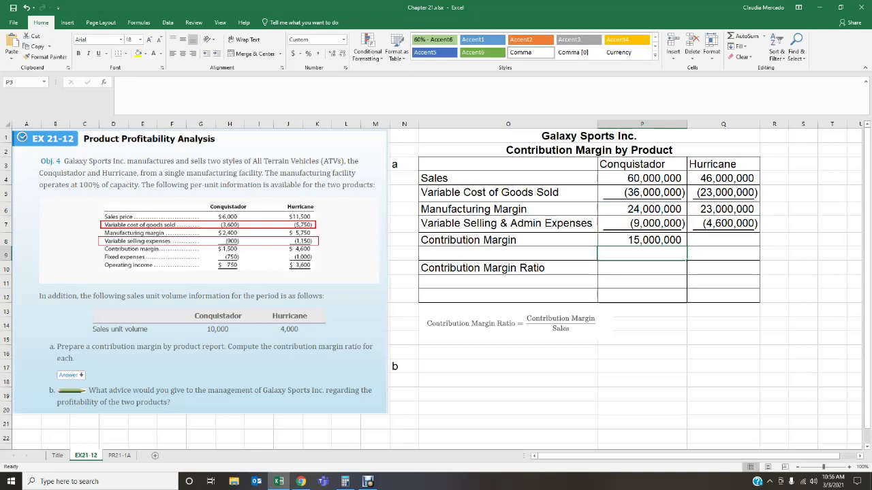
Copy the Contribution Margin formula from P8 into the Hurricane cell Q8 and deselect it.
key("ctrl+c")
key("Right")
key("Return")
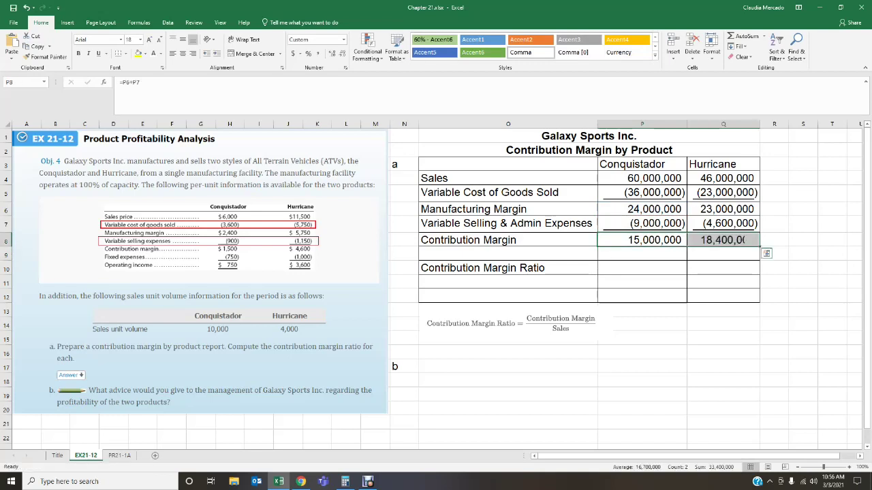
left_click(723, 282)
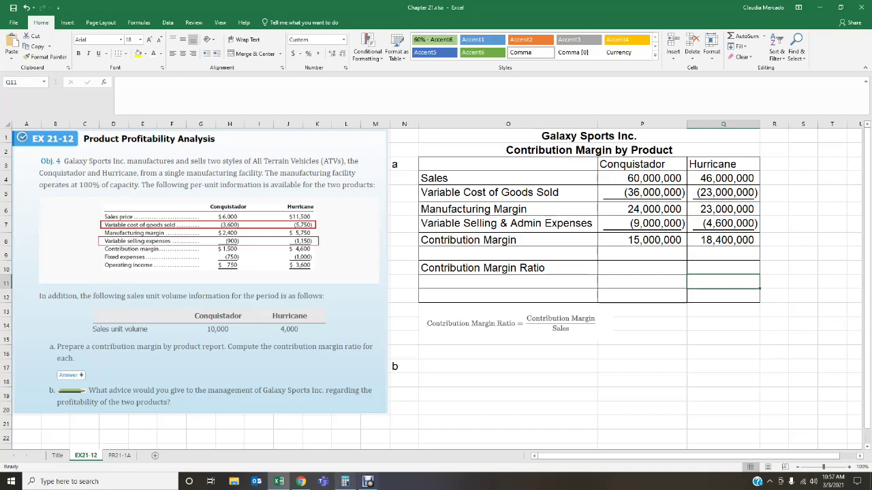
Switch to Calculator, move it clear of the report, and divide 15,000,000 by 60,000,000, multiplying the quotient by 100.
left_click(345, 482)
left_click_drag(597, 218, 293, 179)
left_click(319, 273)
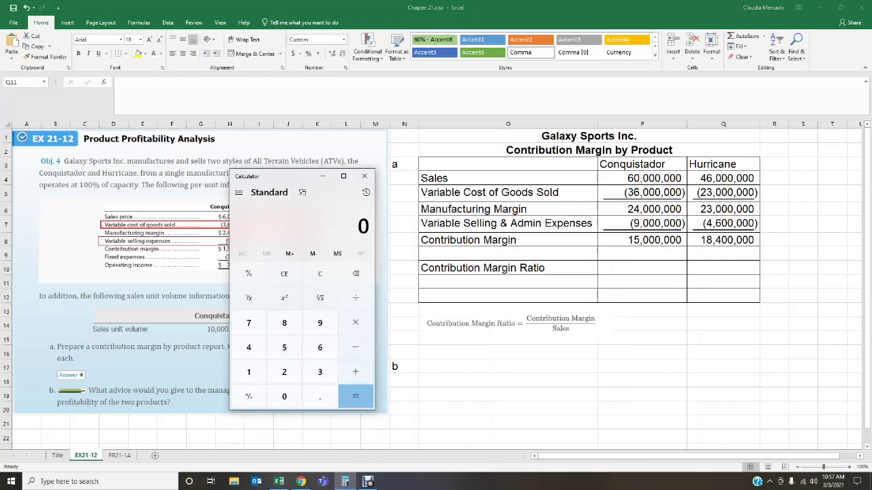
type("15,000,00")
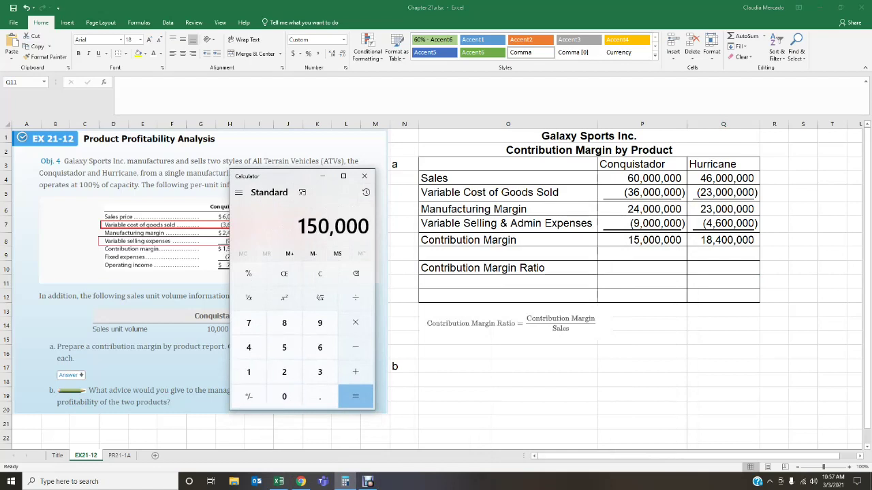
type("0")
key("slash")
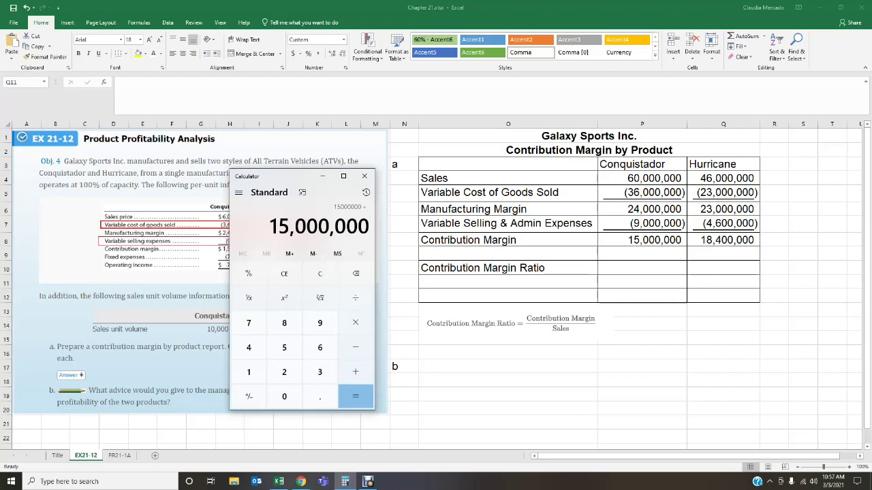
type("60000000")
key("Return")
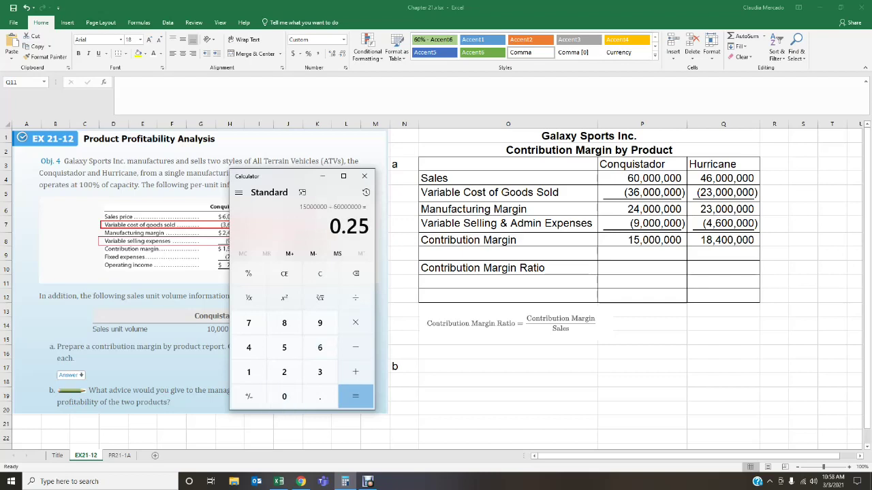
type("*100")
key("Return")
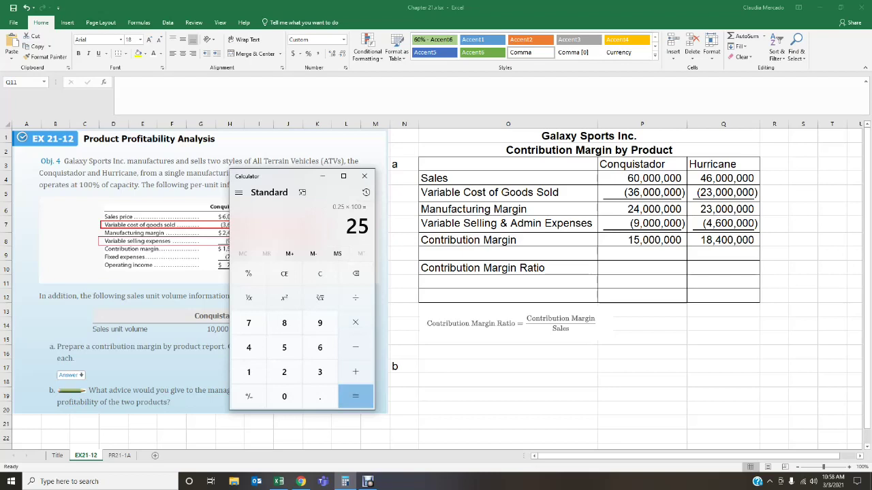
Return to Excel, enter 25% as the Conquistador's Contribution Margin Ratio in P10, and select the Hurricane's ratio cell Q10.
key("alt+Tab")
left_click(641, 267)
type("25")
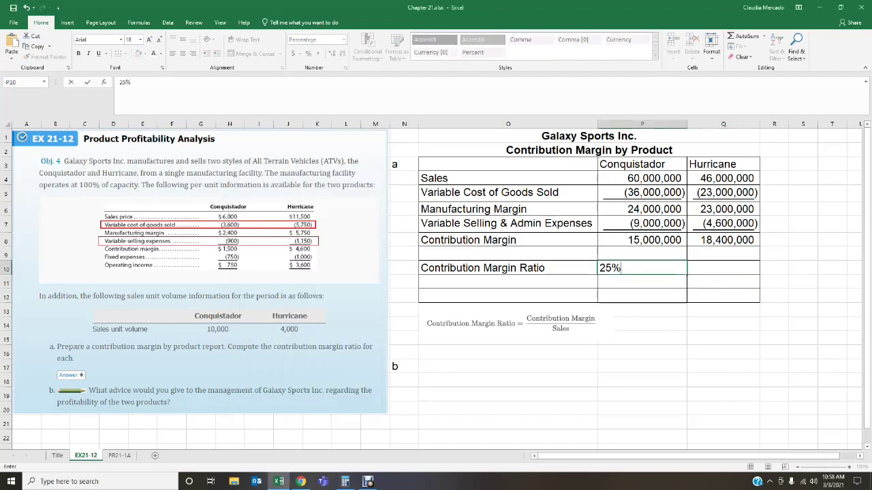
key("Return")
left_click(723, 268)
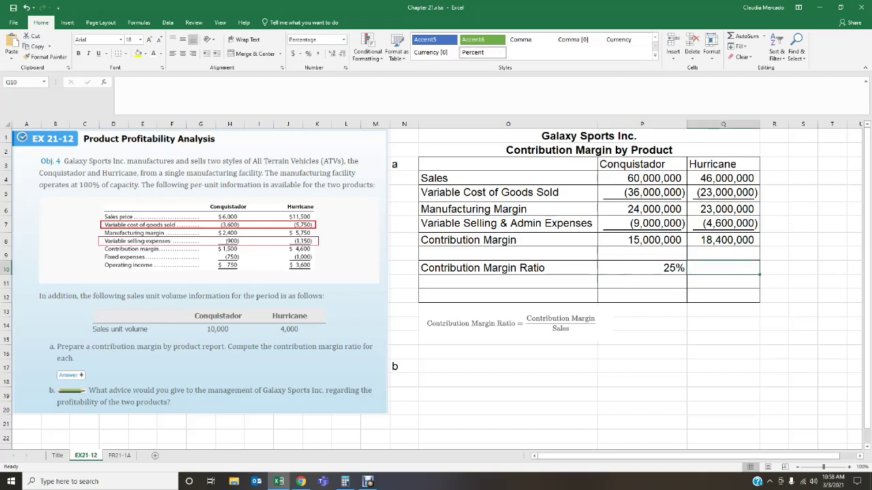
Switch to Calculator and clear the previous result.
left_click(345, 482)
left_click(320, 273)
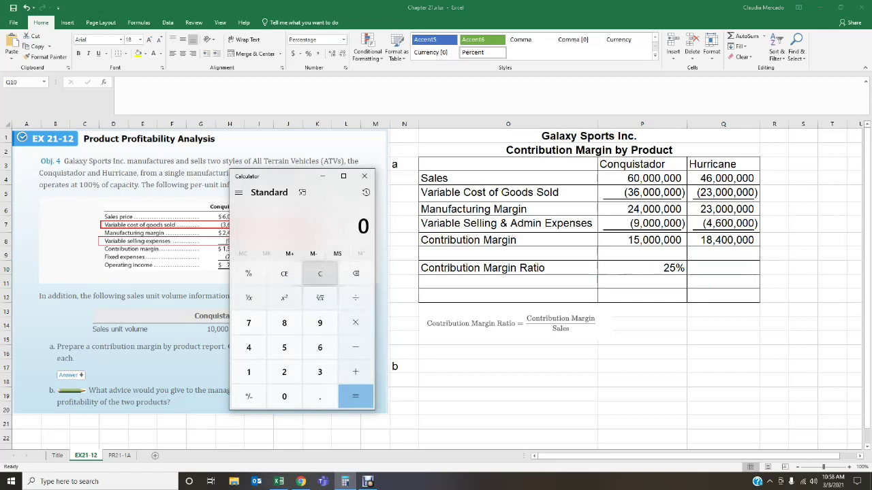
type("18400")
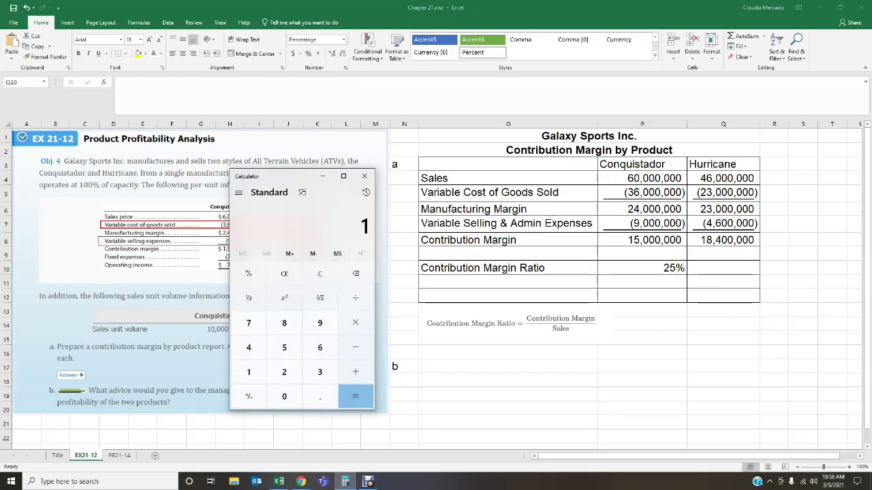
key("slash")
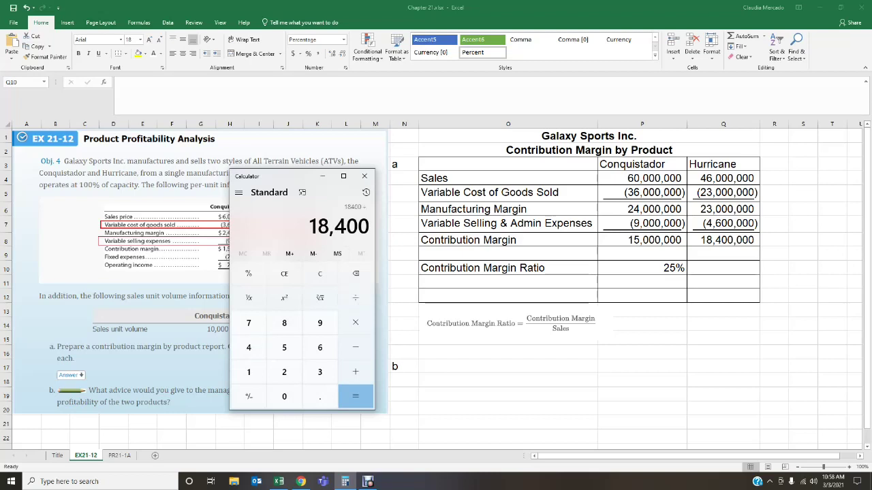
type("46")
type("0000000")
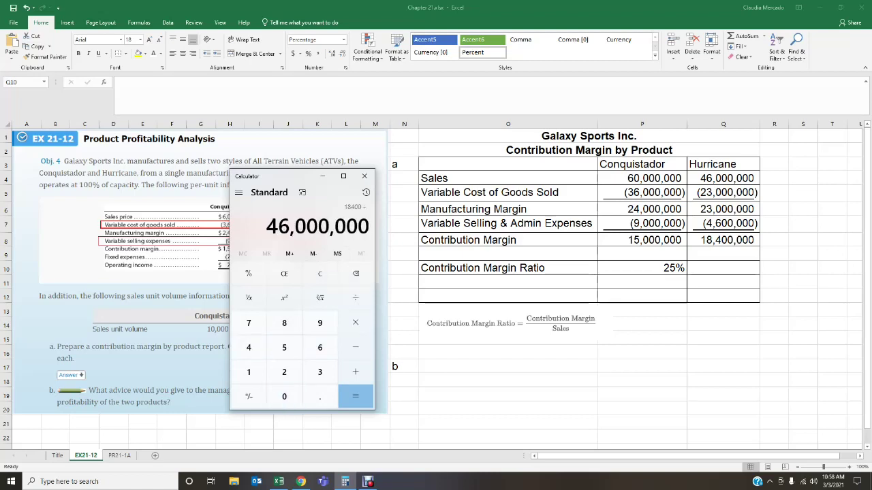
key("Return")
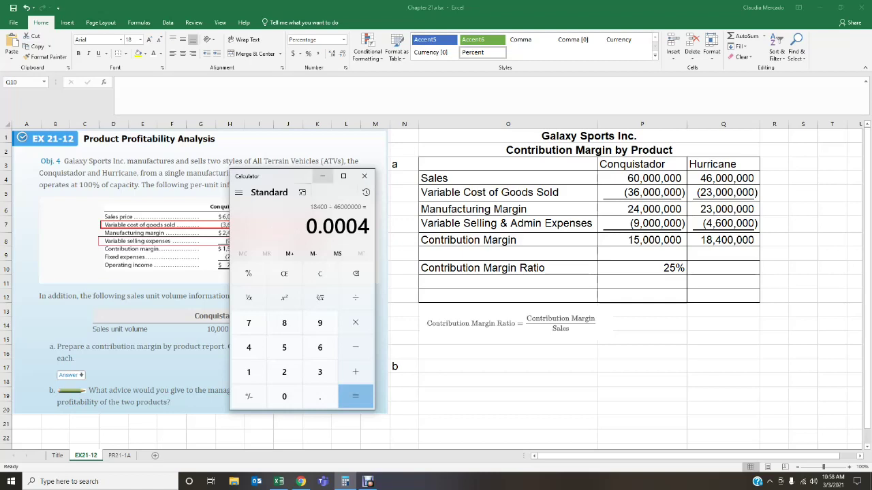
Clear the calculation, divide 18,400,000 by 46,000,000 and multiply the quotient by 100.
left_click(320, 273)
type("18")
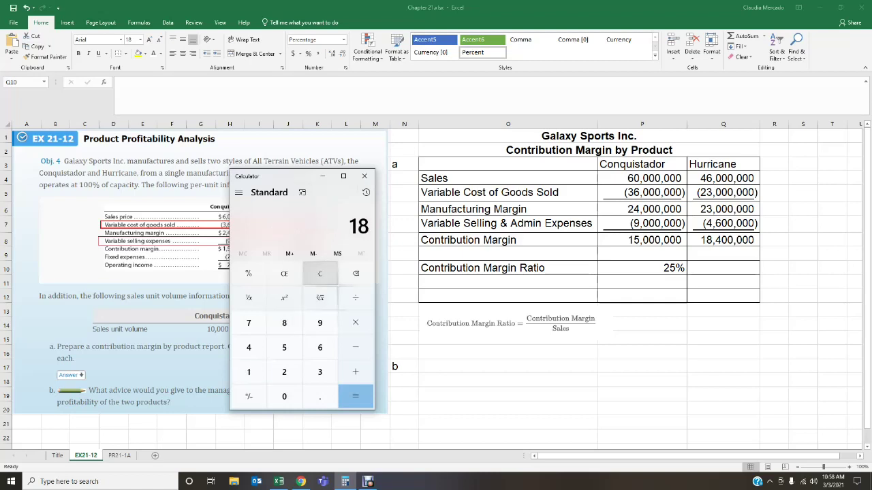
type("400000")
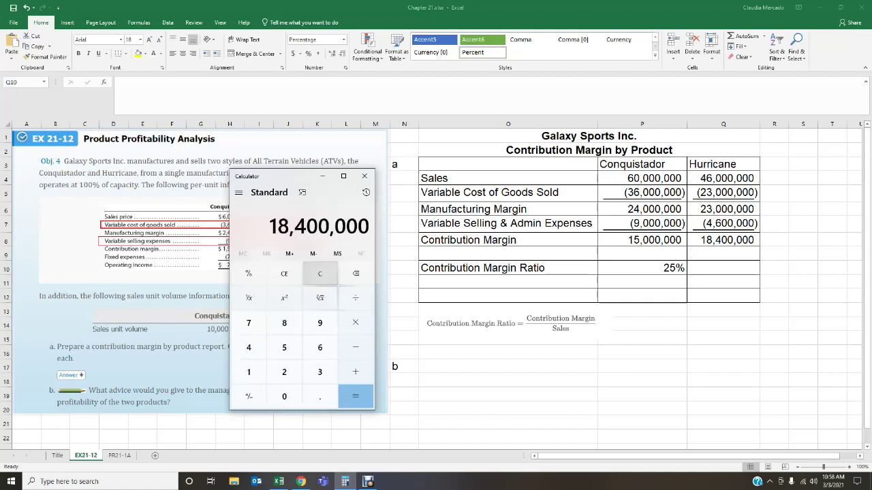
type("/46000000")
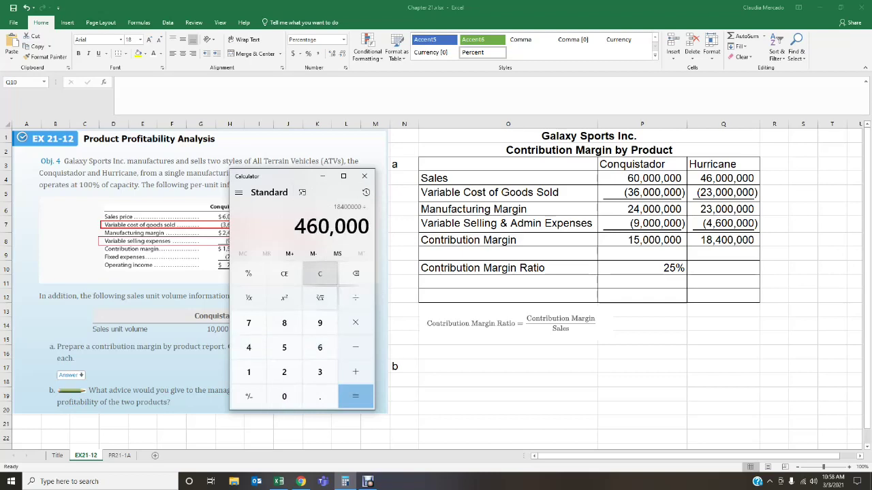
key("Return")
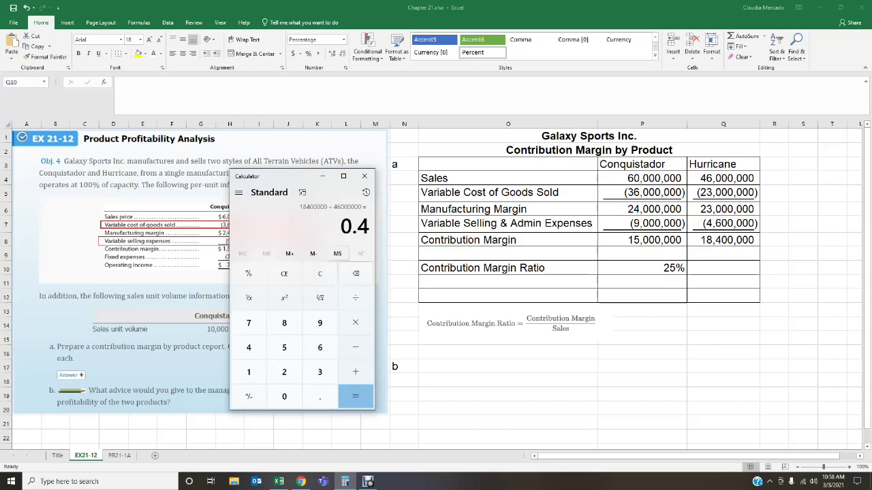
type("*1400")
key("BackSpace")
key("BackSpace")
key("BackSpace")
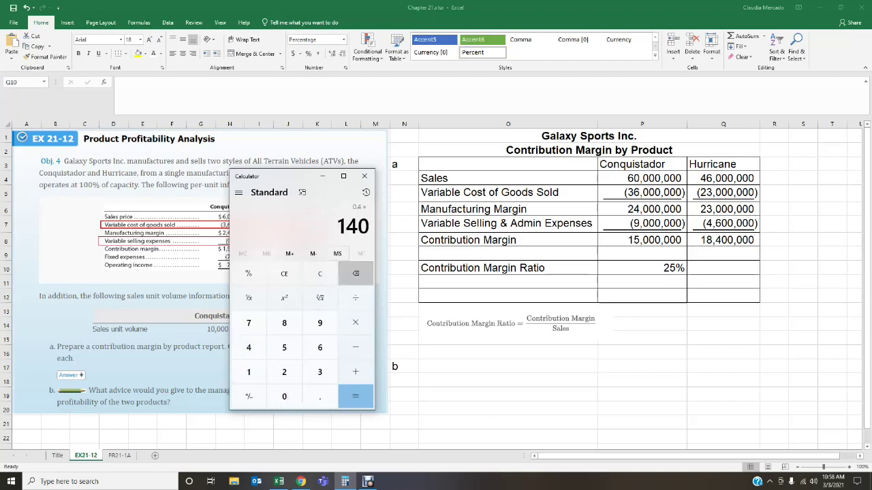
type("00")
key("Return")
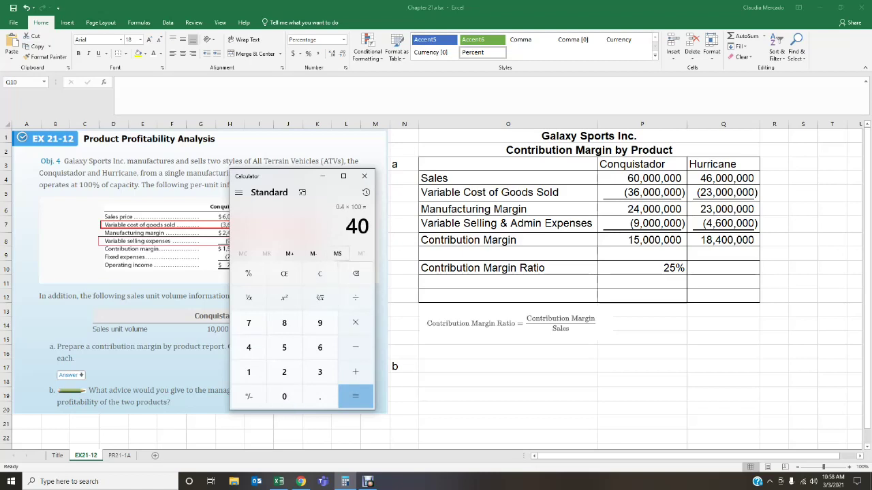
Return to Excel and enter 40% as the Hurricane's Contribution Margin Ratio in Q10.
key("alt+Tab")
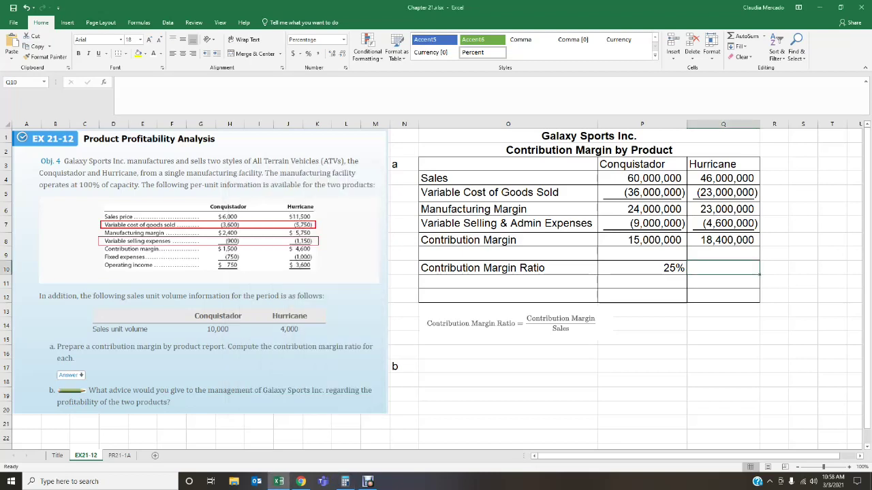
type("40")
key("Return")
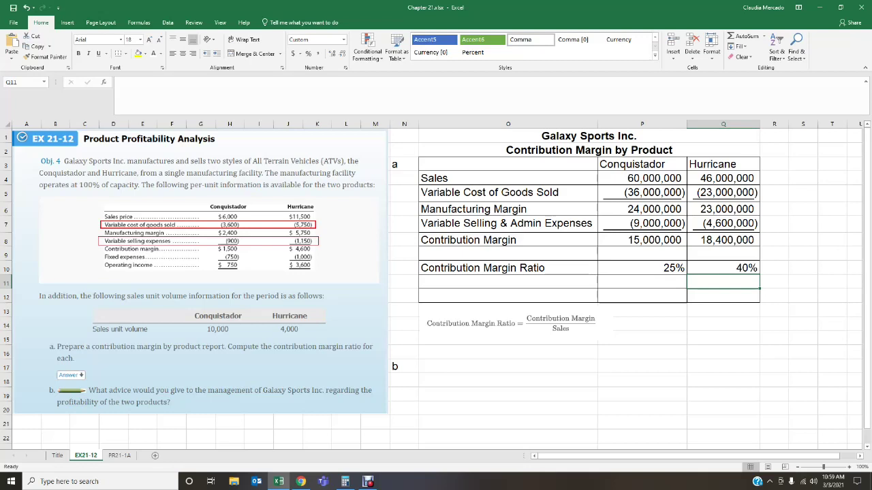
Start the part b answer in O17 with "The Hurricane line provides the largest total contribution margin".
left_click(507, 366)
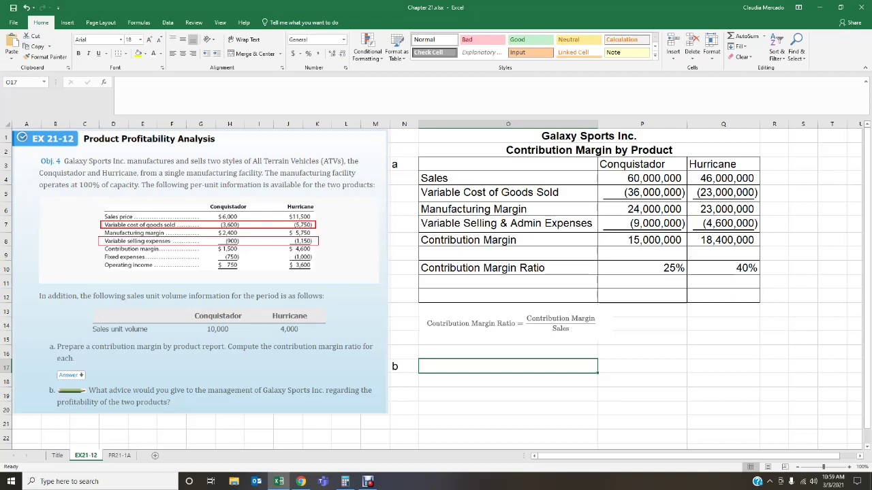
type("the")
key("BackSpace")
key("BackSpace")
key("BackSpace")
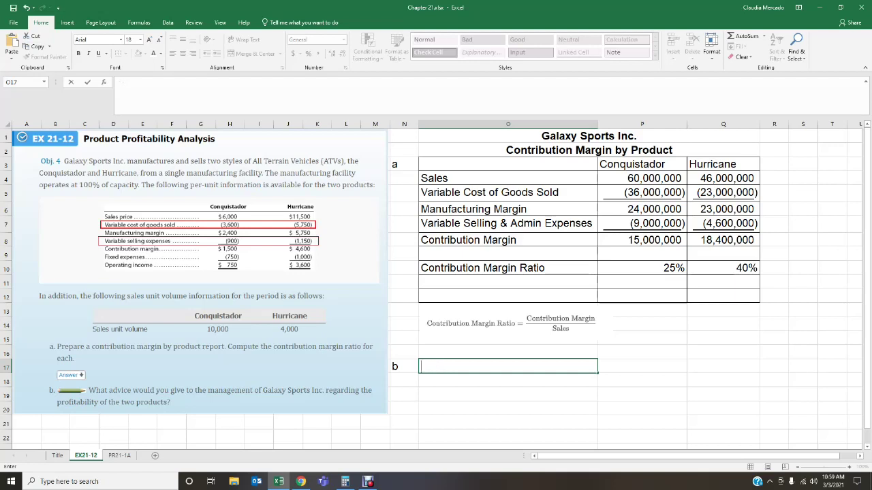
type("Tjue")
key("BackSpace")
key("BackSpace")
key("BackSpace")
type("he hu")
key("BackSpace")
key("BackSpace")
type("Hurricane I")
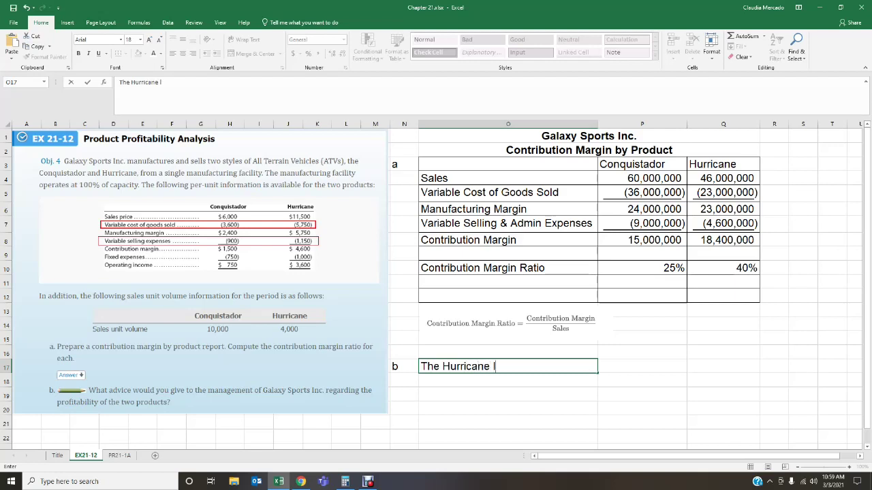
type("ine provides")
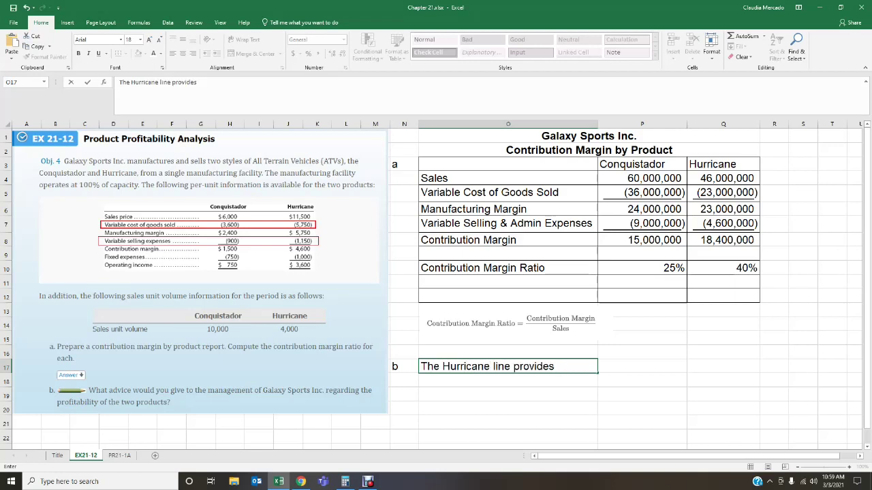
type(" the largest")
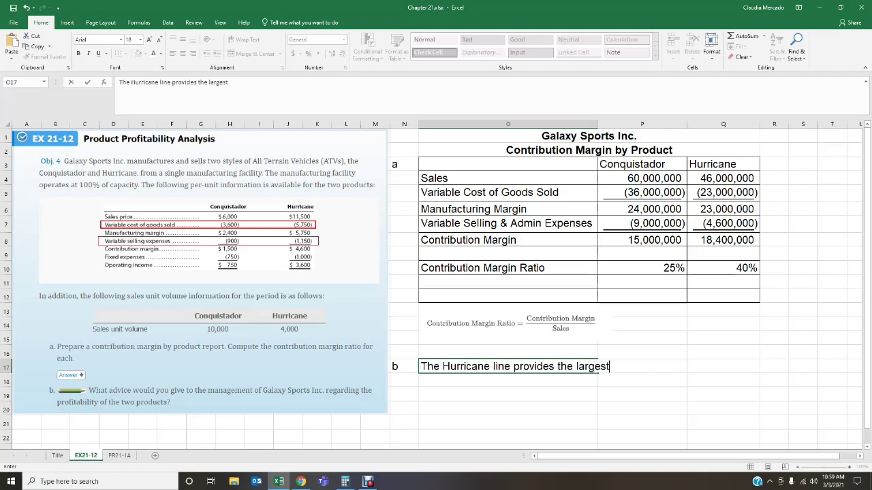
type(" total contr")
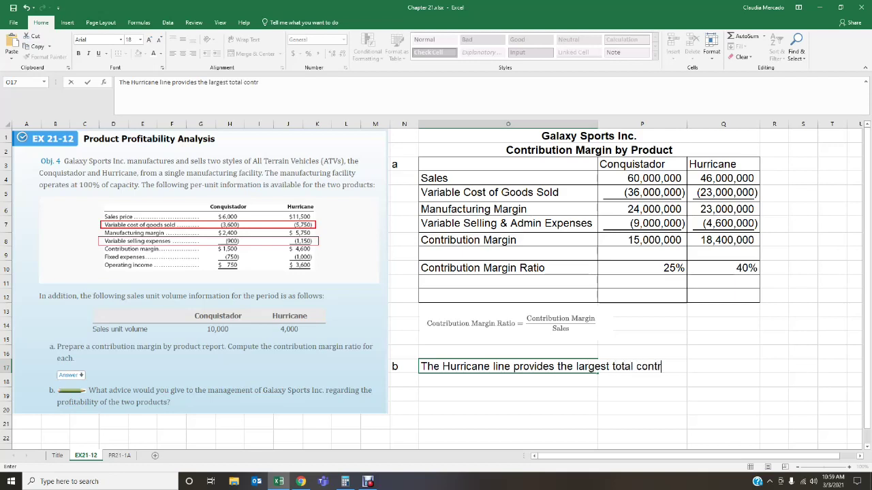
type("ibution marging")
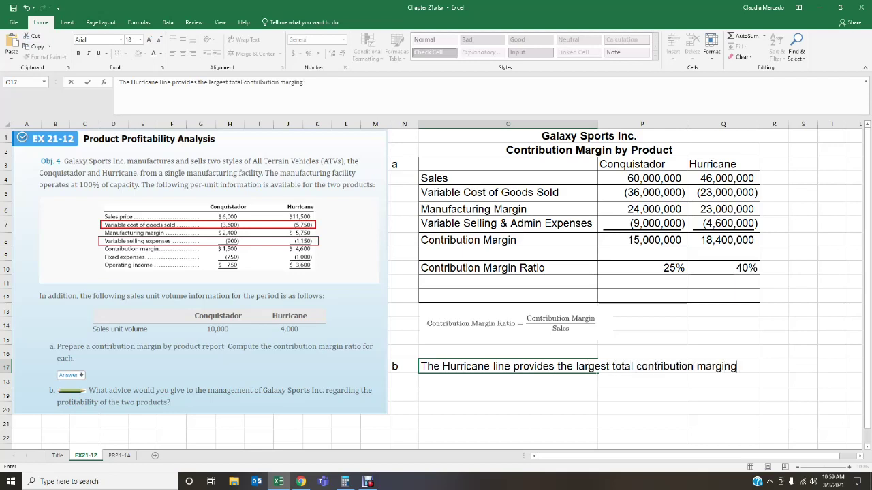
key("BackSpace")
key("Return")
Continue the answer in O18 with "and the largest contribution margin ratio. If the sales mix were shifted".
type("and the ")
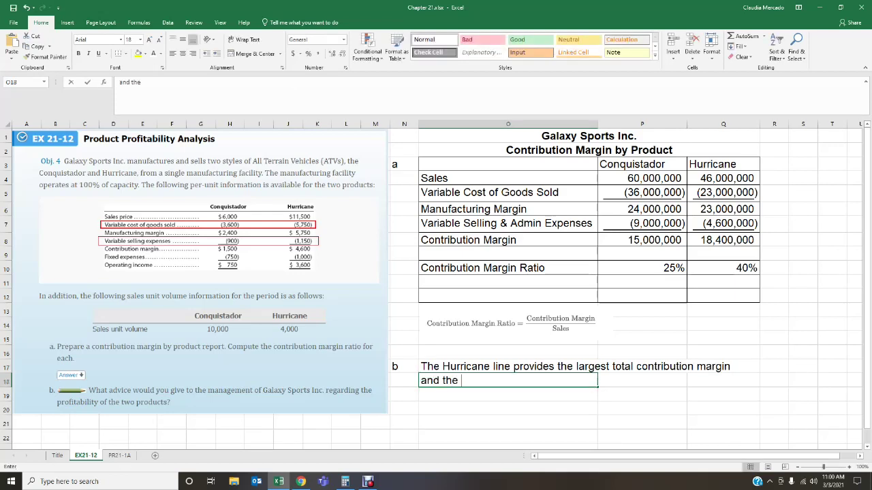
type("largest")
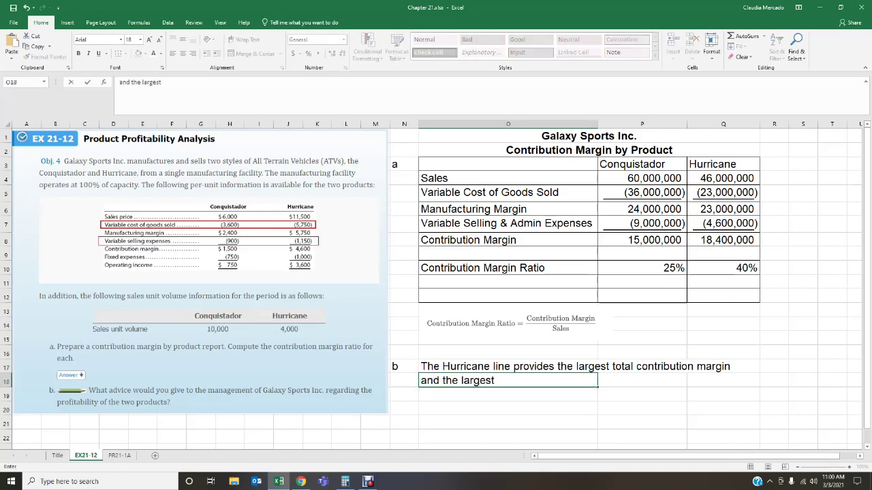
type(" contribution ")
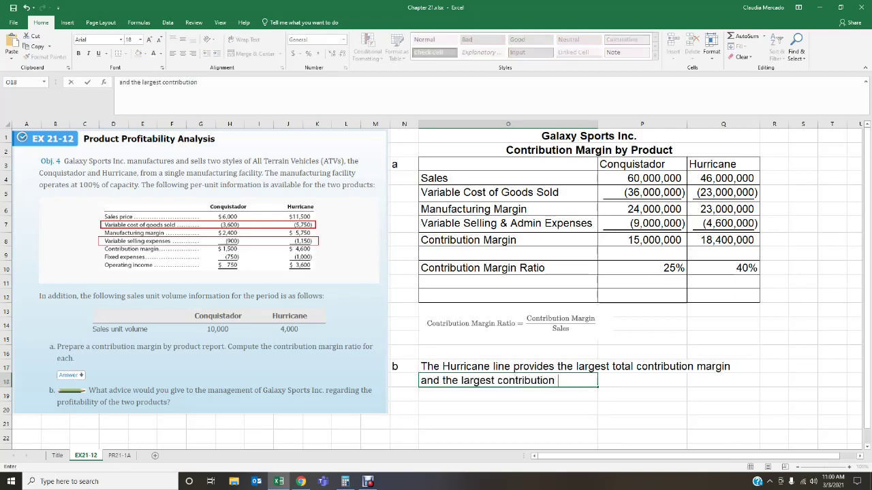
type("margin ratio")
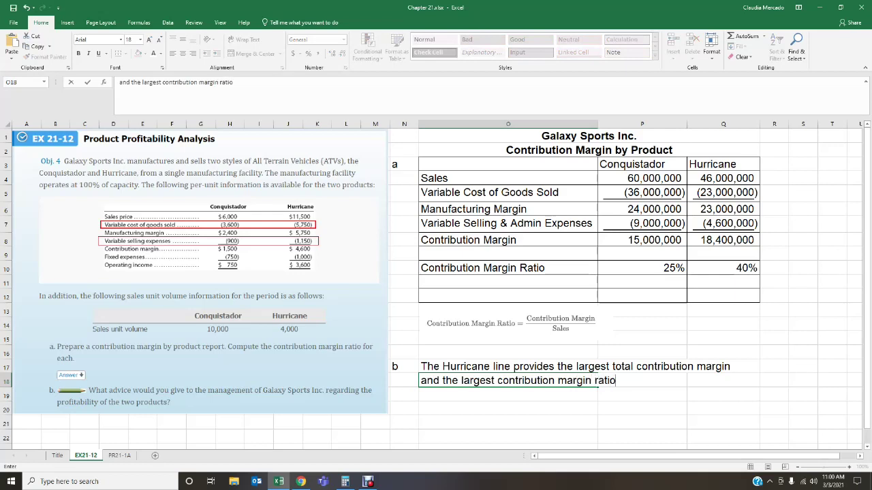
type(". If the sale")
key("BackSpace")
key("BackSpace")
key("BackSpace")
type("ales")
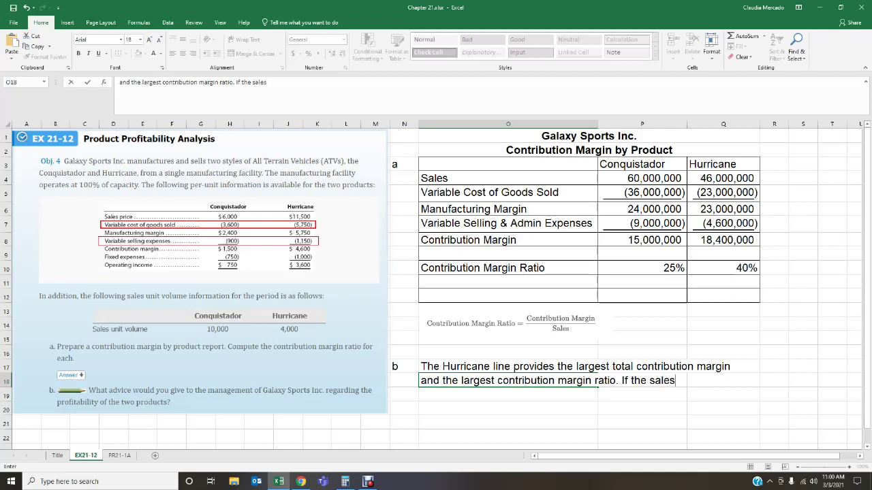
type(" mix were shifted")
key("Return")
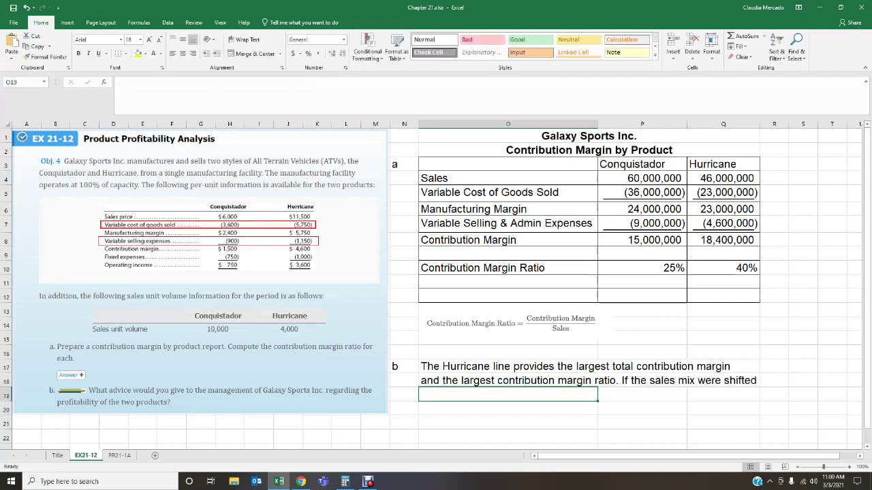
Enter "more towards the Hurricane line, the overall profitability of the" in O19 as the answer's third line.
type("more to")
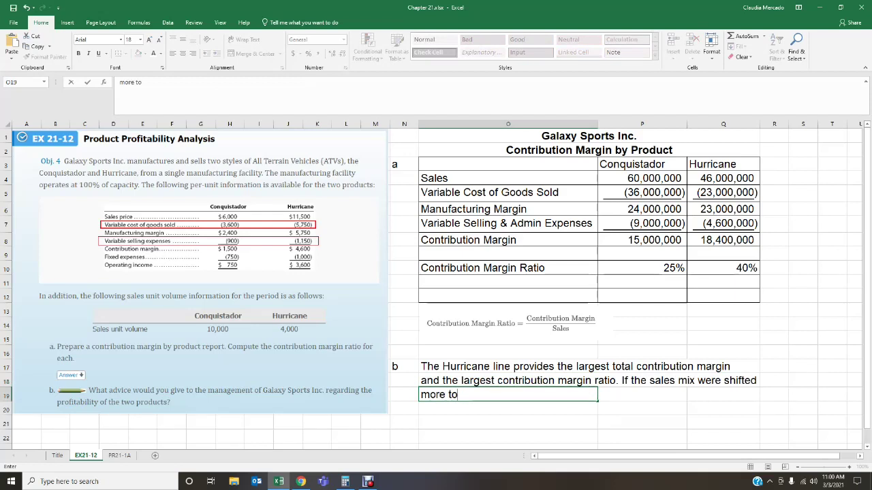
type("wards the Hurricane")
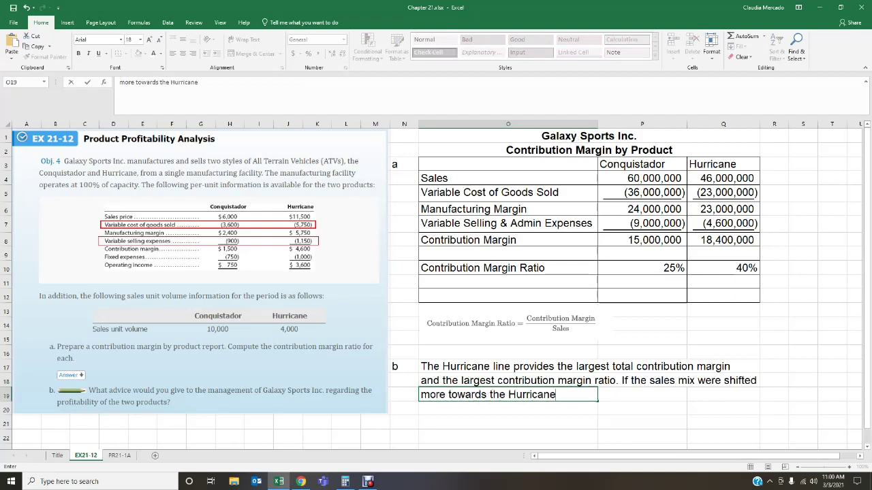
type(" line, the overal")
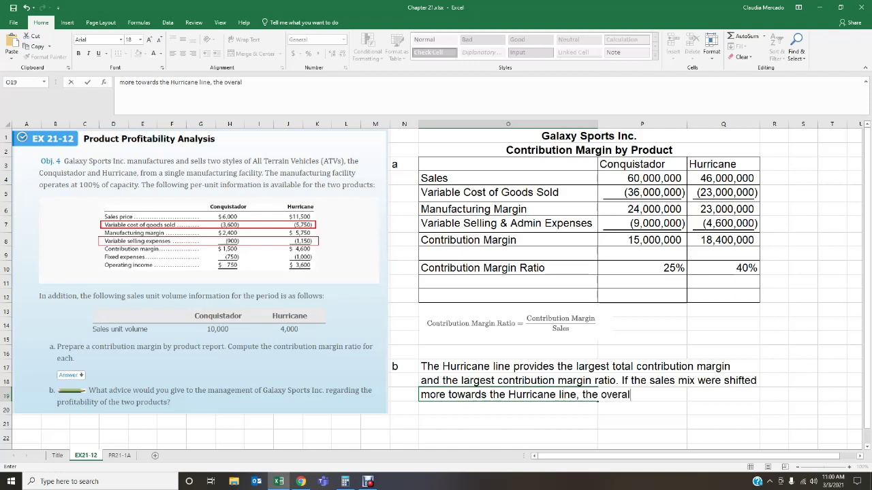
type("l profitability")
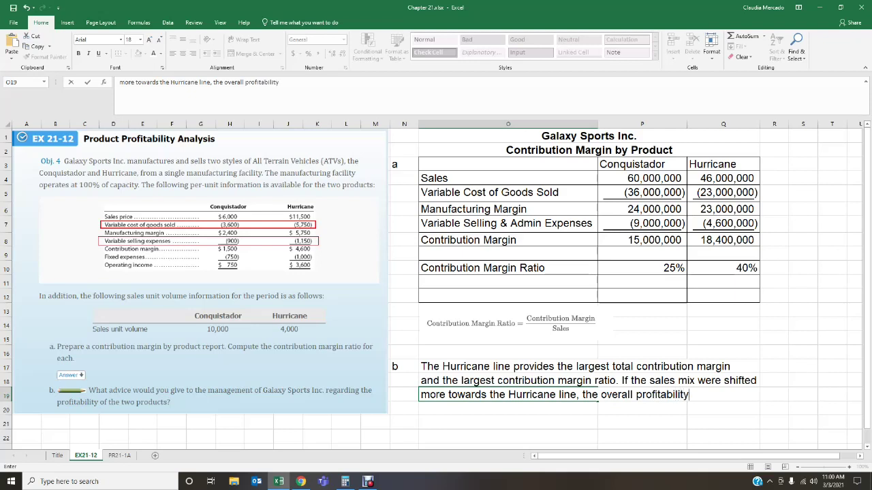
type(" of the")
key("Return")
Finish the part b answer in O20 with "company would increase.".
type("company ")
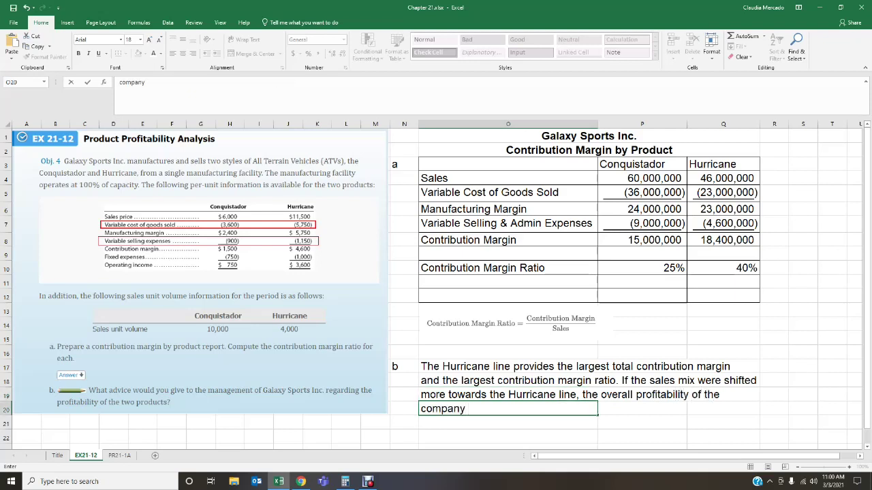
type("would increase.")
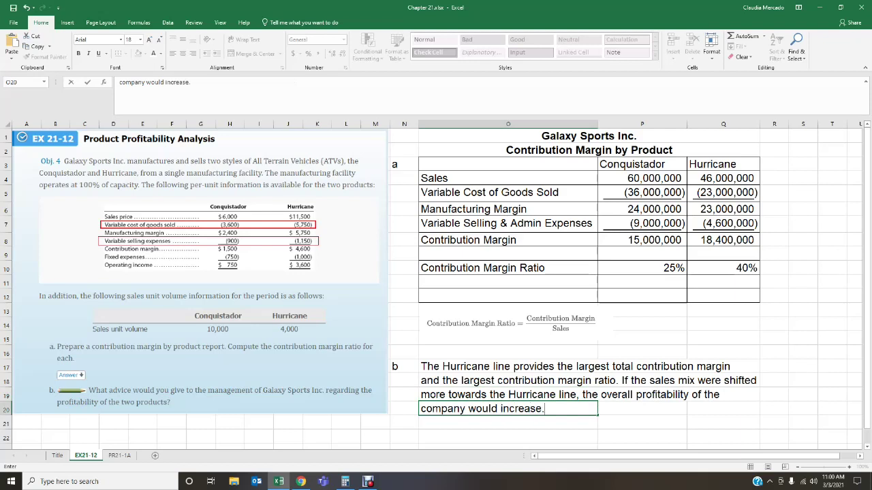
key("Return")
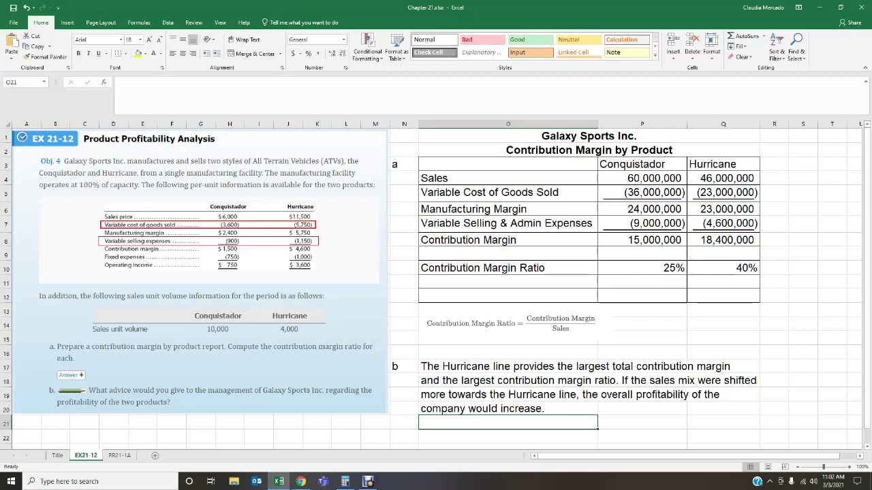
scroll(431, 286, "down", 1)
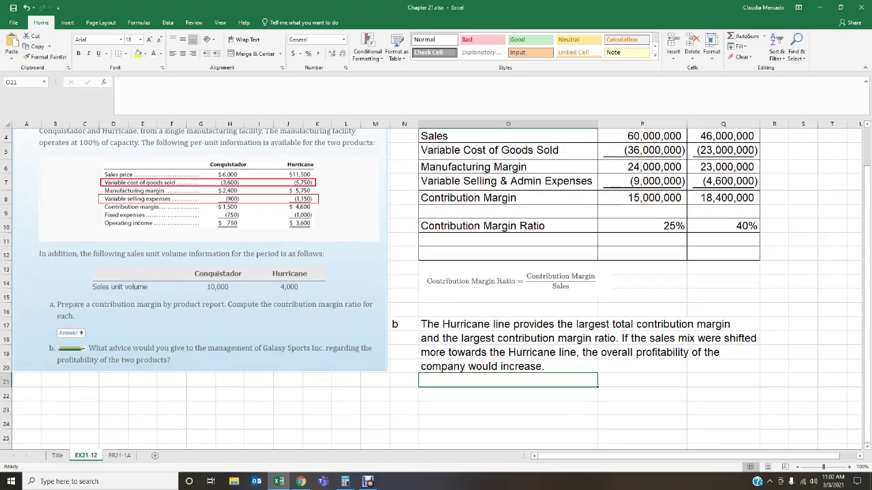
scroll(431, 286, "up", 1)
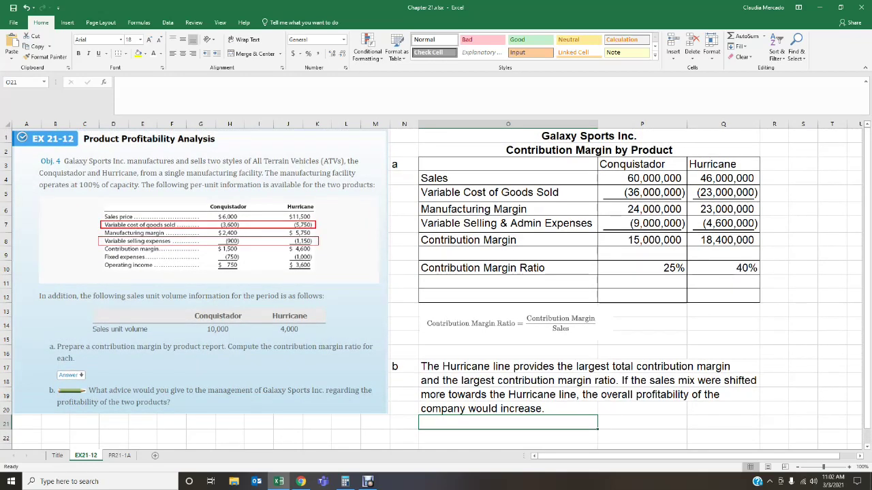